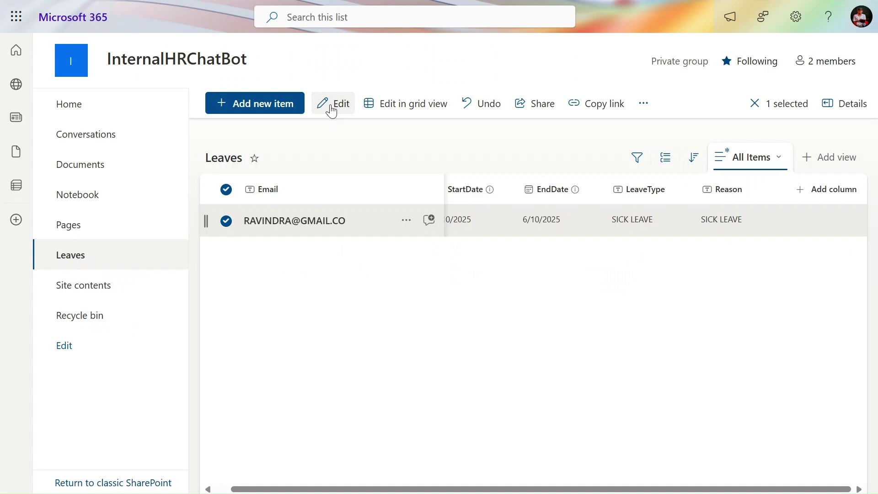
- Append the missing M to the Email value of the selected leave item and save it
triple_click(226, 168)
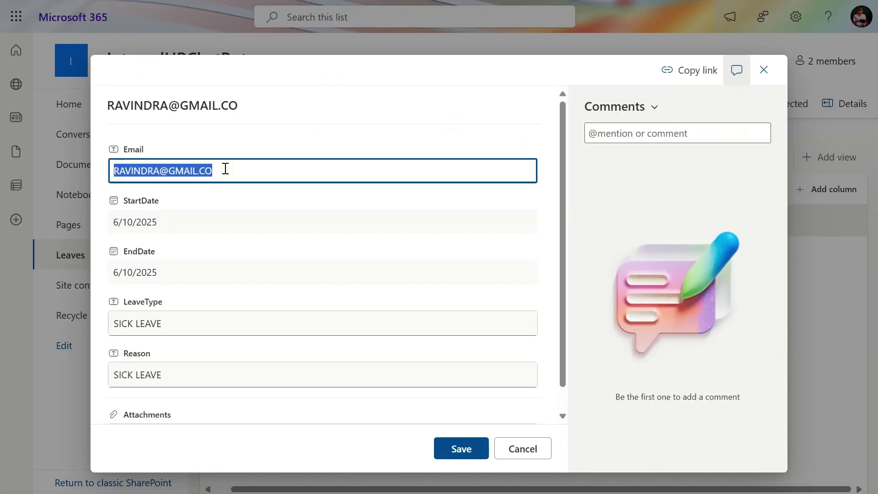
left_click(225, 169)
type("M")
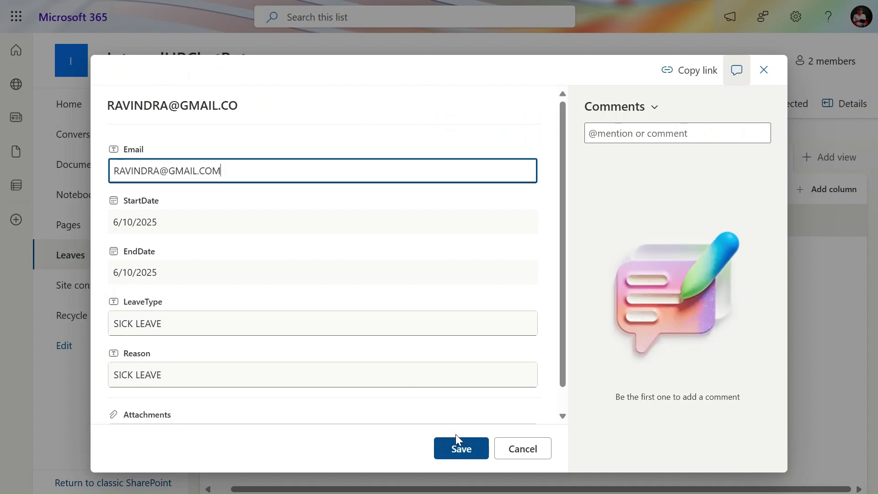
left_click(464, 450)
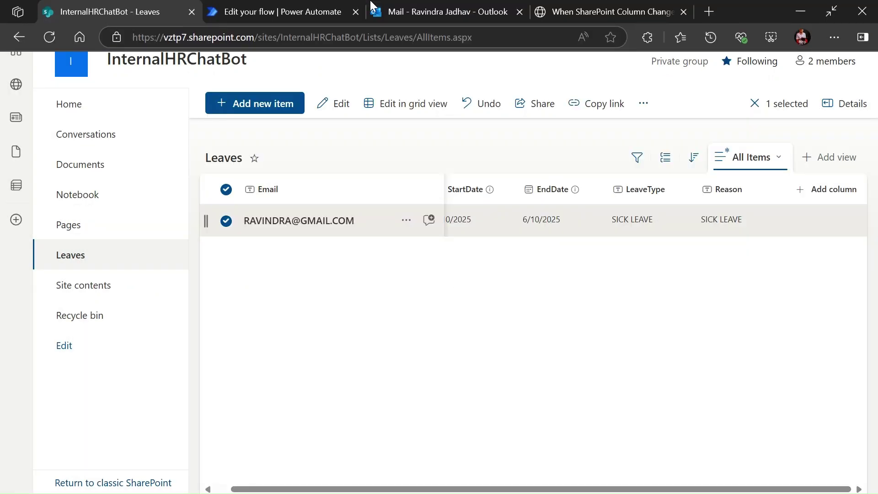
- Look at the Power Automate tab and the Outlook inbox, and return to the SharePoint Leaves list to view its columns
left_click(278, 10)
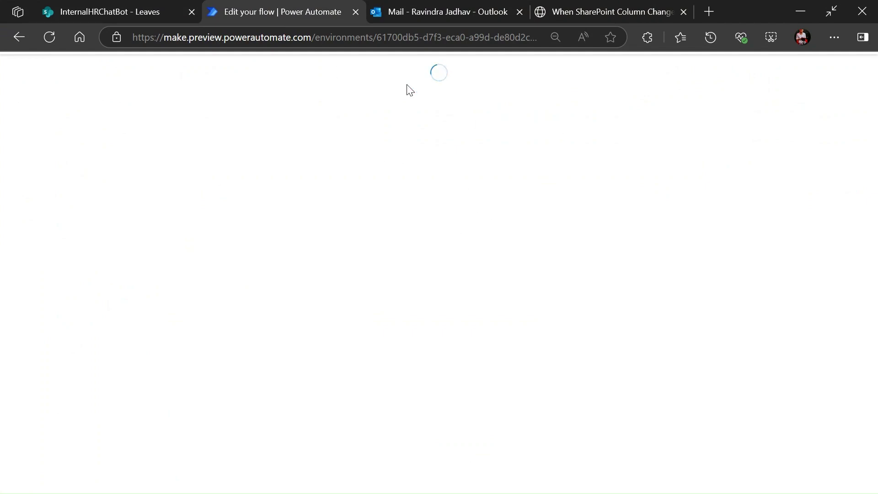
left_click(399, 6)
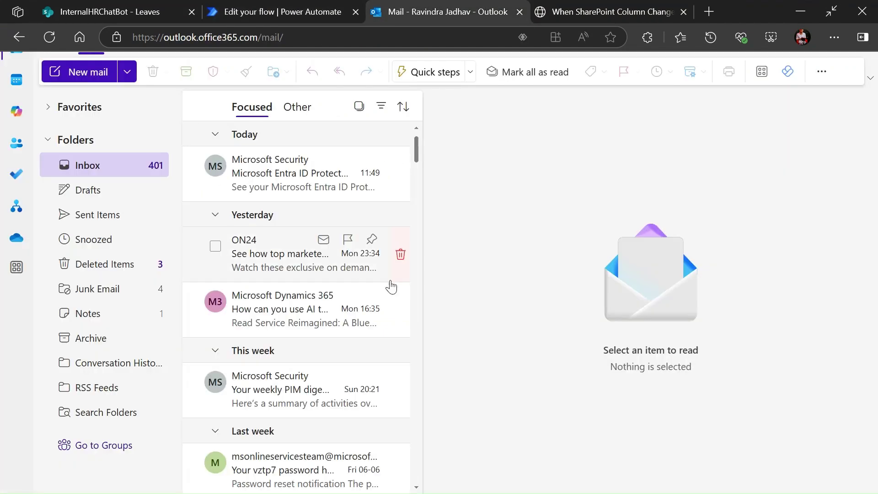
left_click(123, 13)
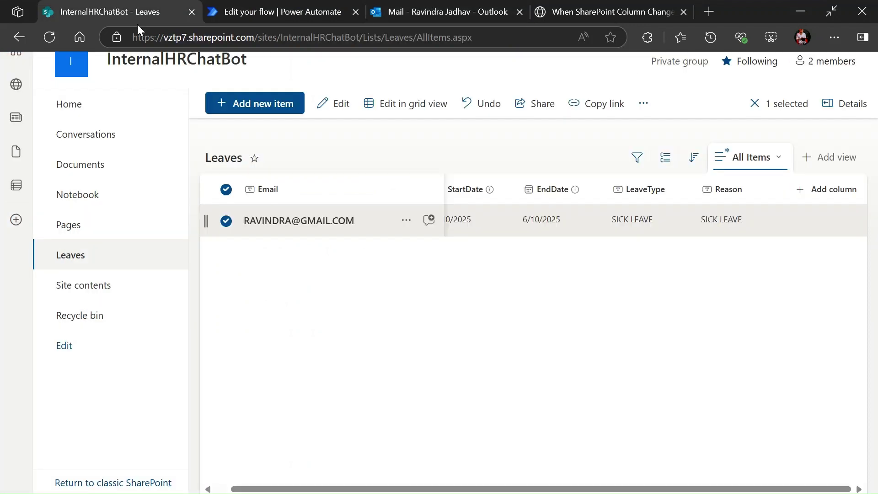
scroll(530, 219, "left", 1)
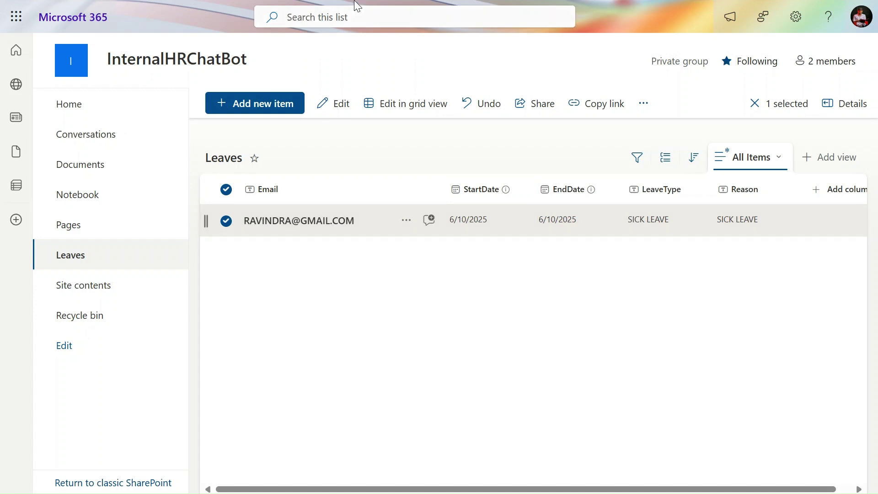
- Check the WhenSharePointColumnChange flow run in Power Automate and open the "Your Flow Is Run" email in Outlook
mouse_move(352, 8)
left_click(307, 11)
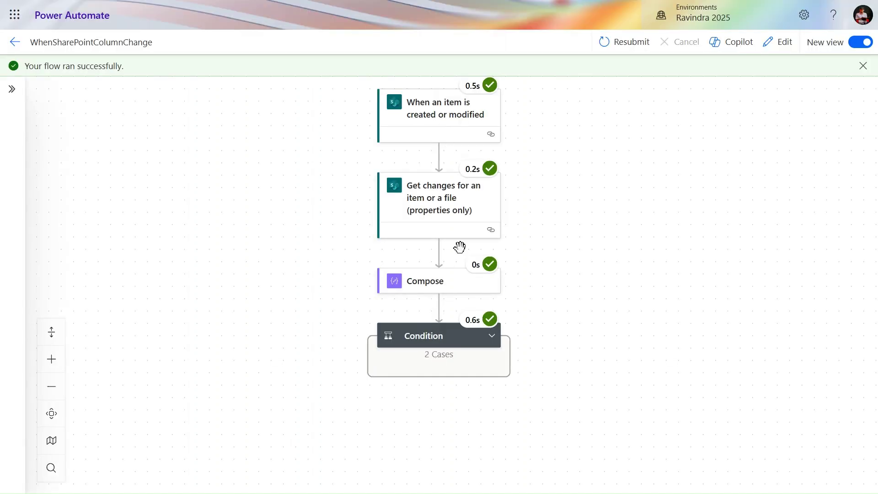
left_click(435, 10)
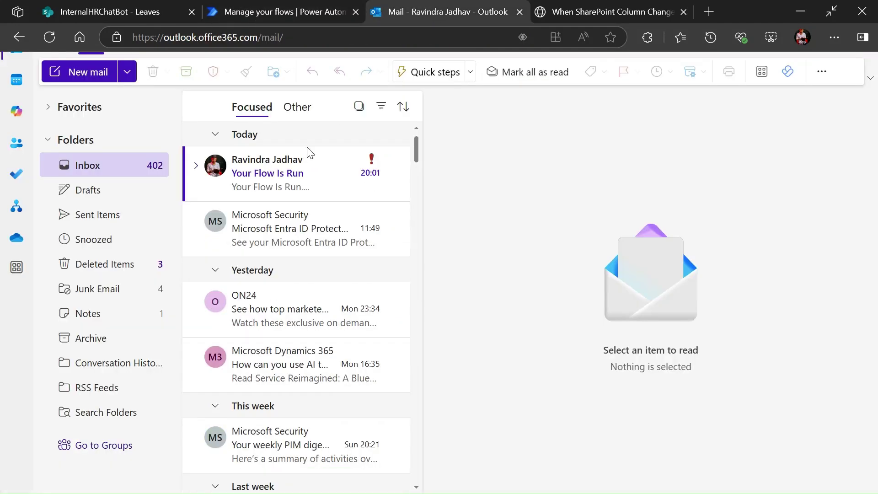
left_click(275, 187)
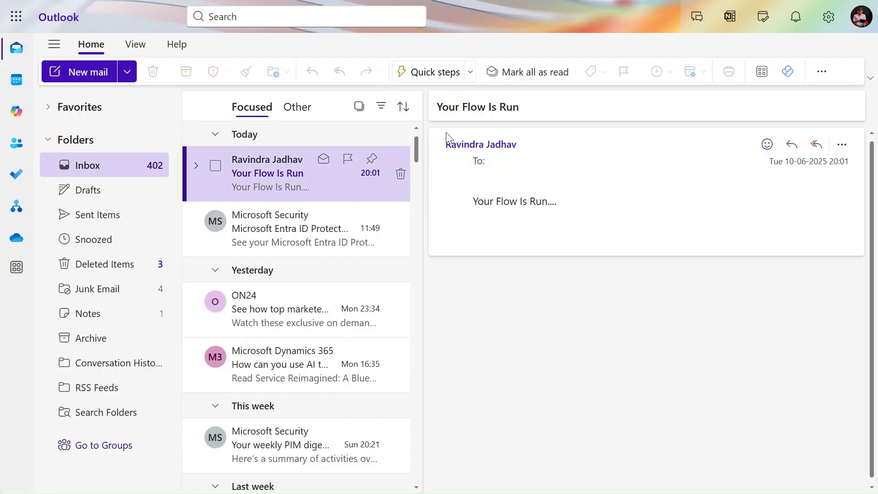
- Open the Power Automate My flows page in a new browser tab
mouse_move(350, 5)
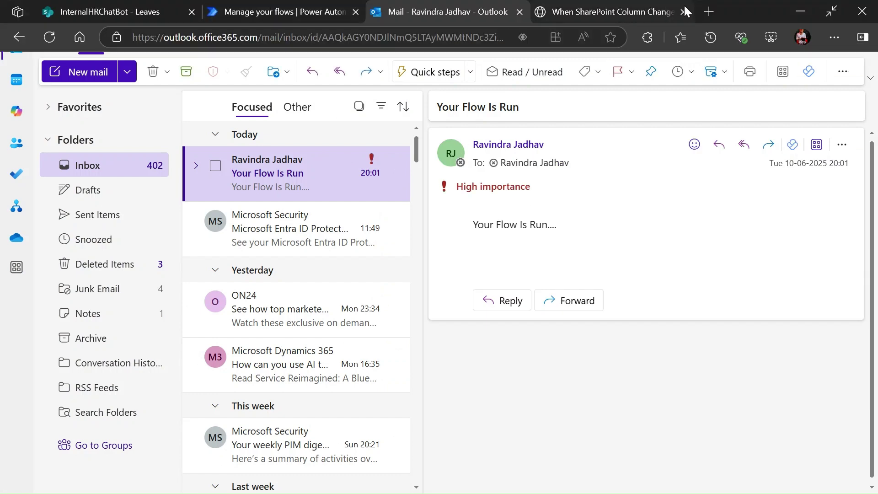
left_click(708, 12)
left_click(182, 135)
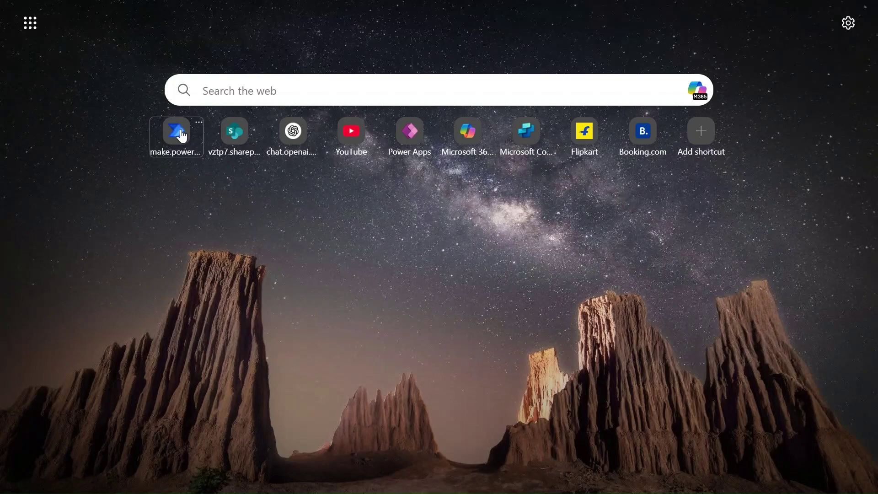
left_click(181, 130)
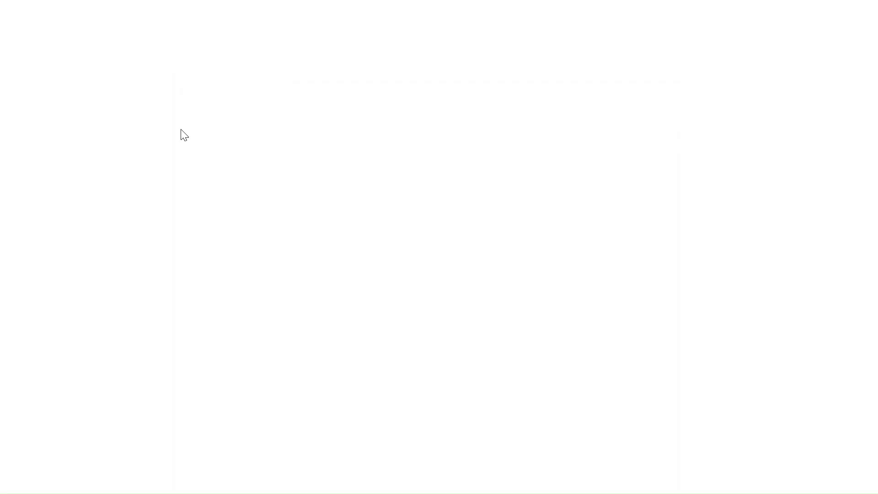
mouse_move(270, 5)
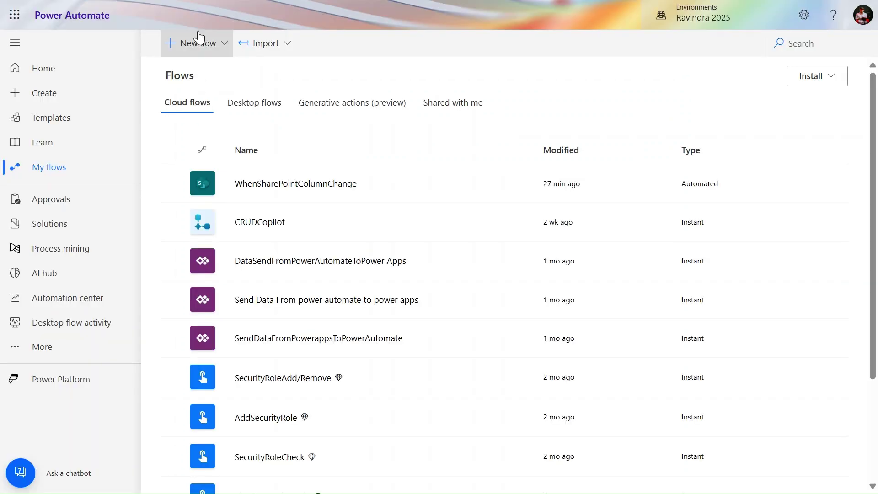
- Create an automated cloud flow with the SharePoint trigger "When an item is created or modified"
left_click(207, 51)
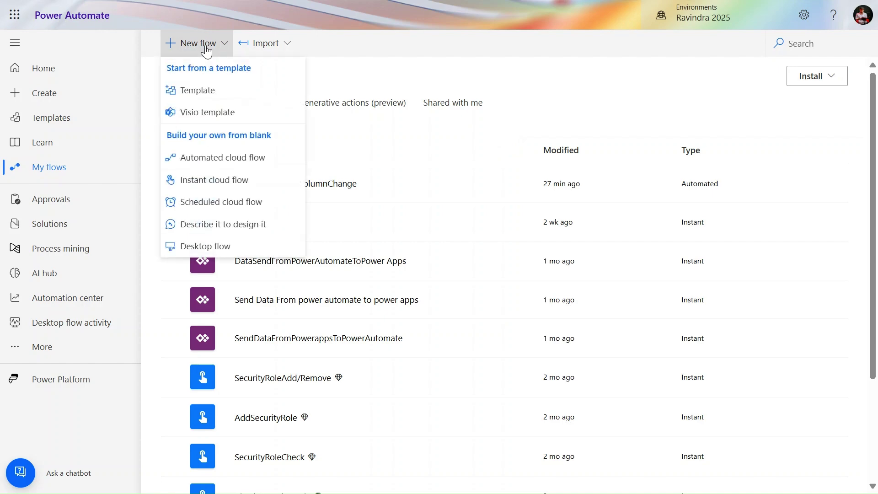
left_click(223, 162)
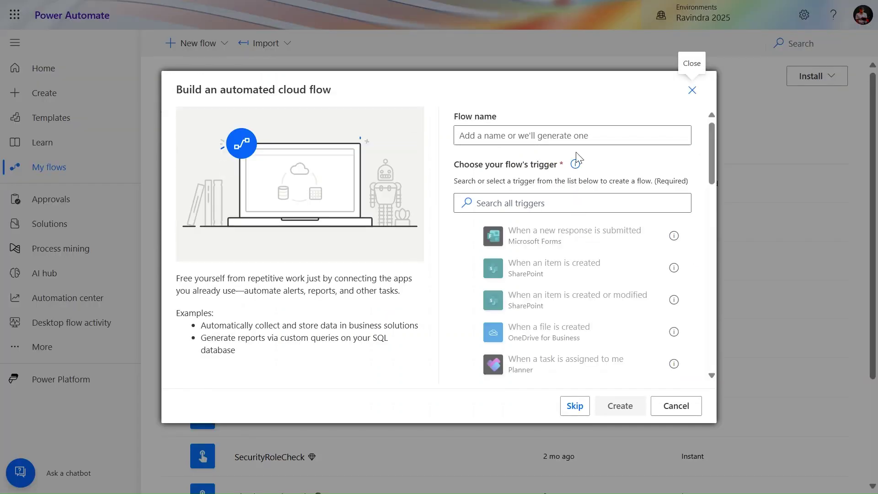
left_click(545, 306)
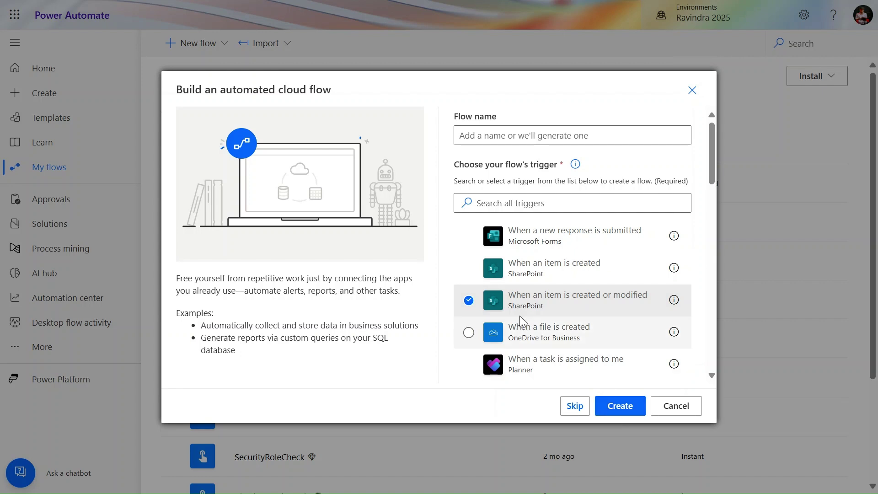
left_click(616, 407)
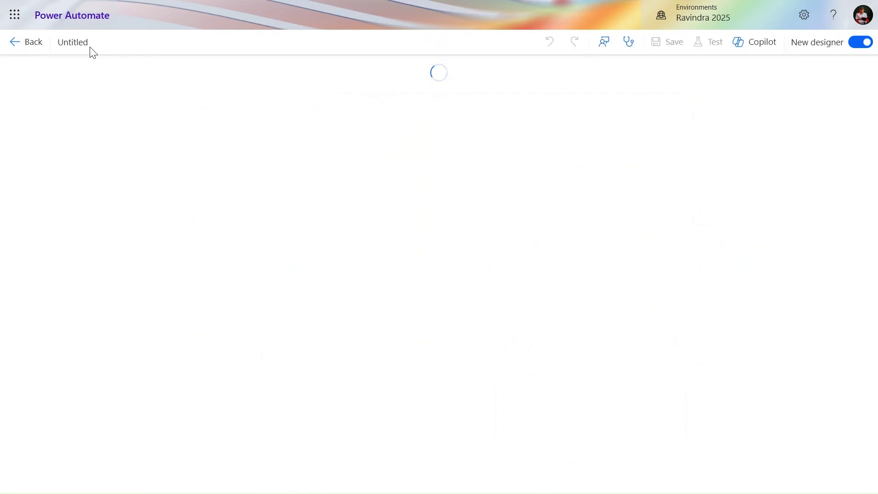
- Name the untitled flow tracksharepointchanges
left_click(77, 44)
type("tracksharepointchanges")
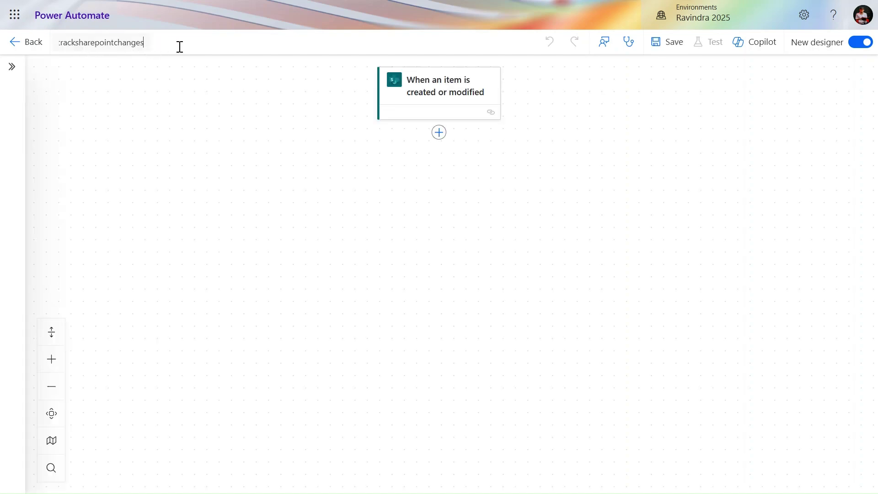
left_click(293, 85)
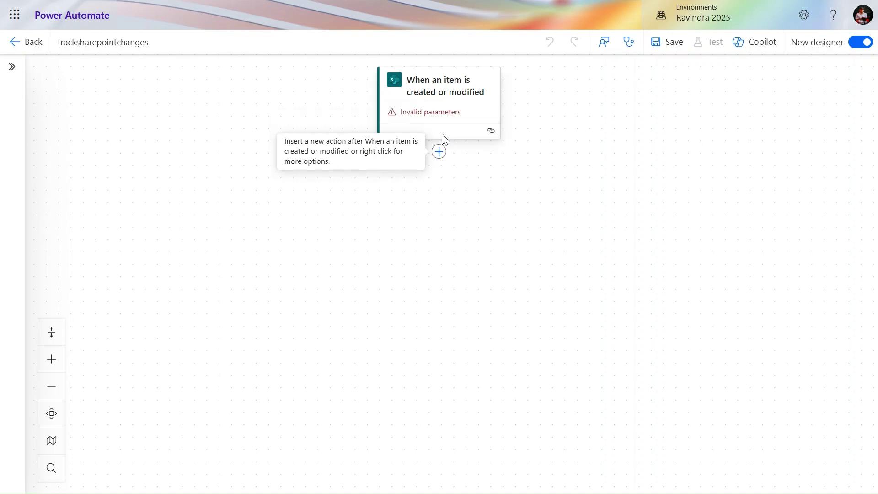
- Set the trigger's site address to InternalHRChatBot and its list name to Leaves, checking the site in SharePoint
left_click(444, 105)
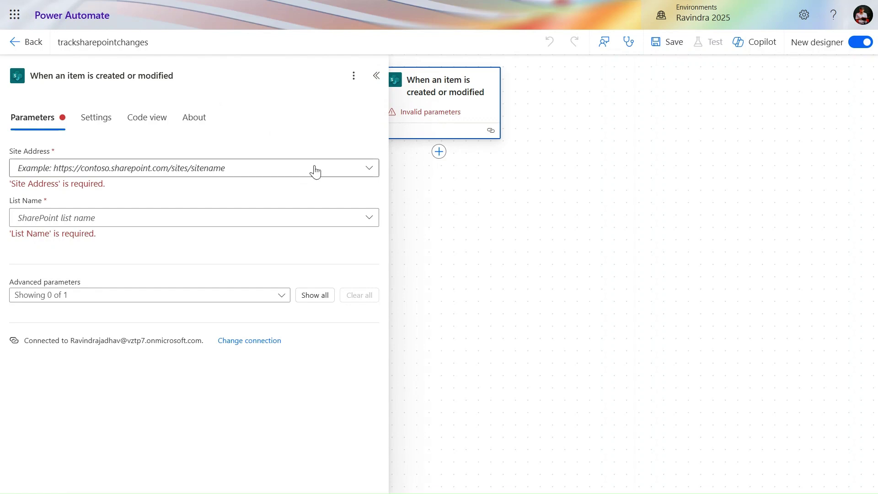
left_click(315, 171)
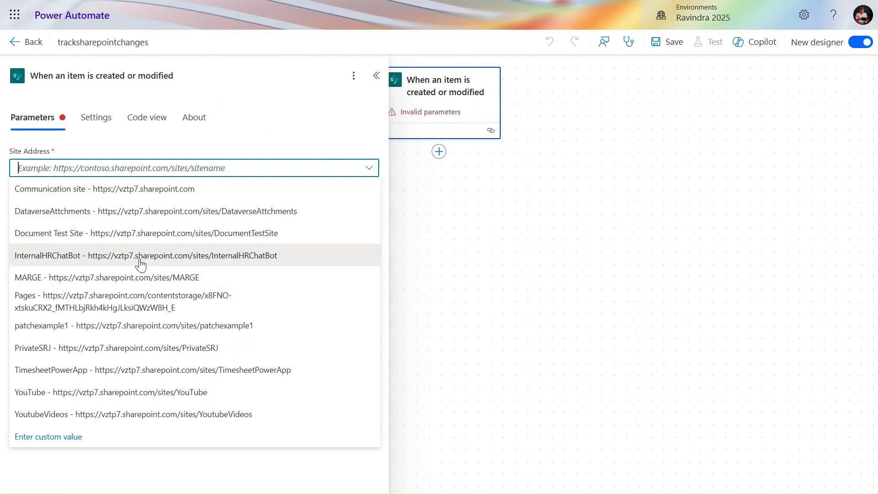
left_click(141, 266)
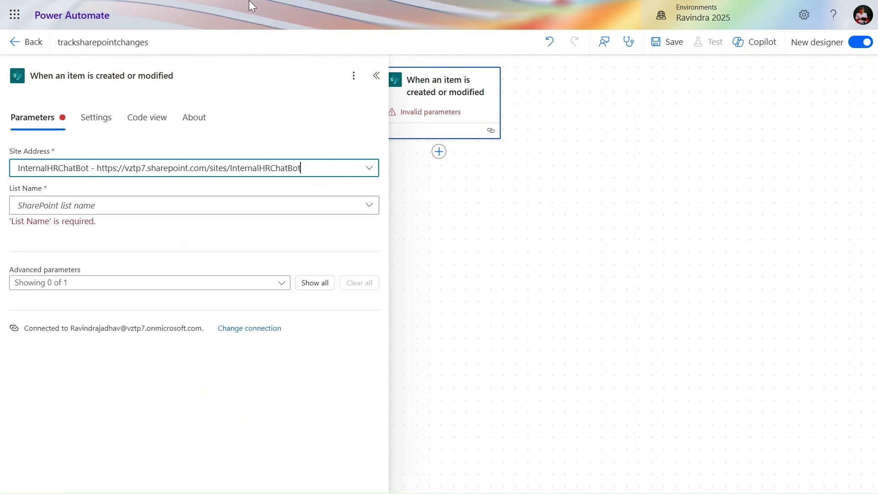
mouse_move(251, 5)
left_click(103, 12)
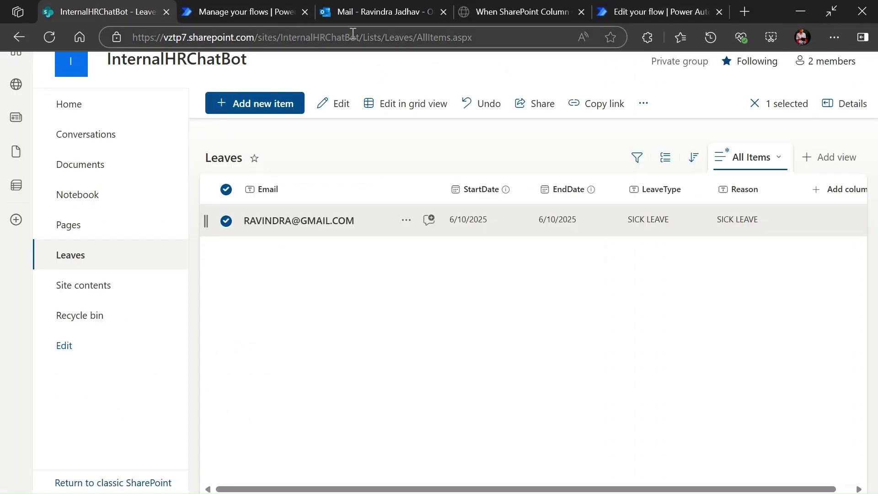
left_click(608, 2)
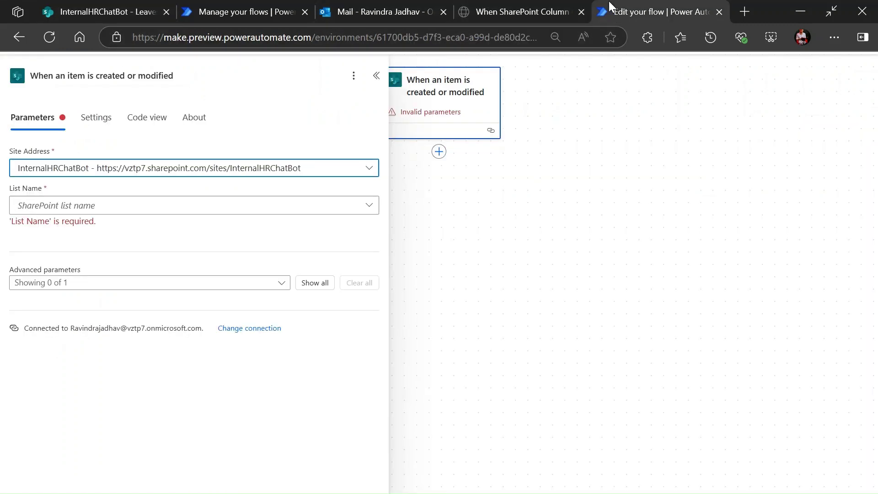
left_click(190, 206)
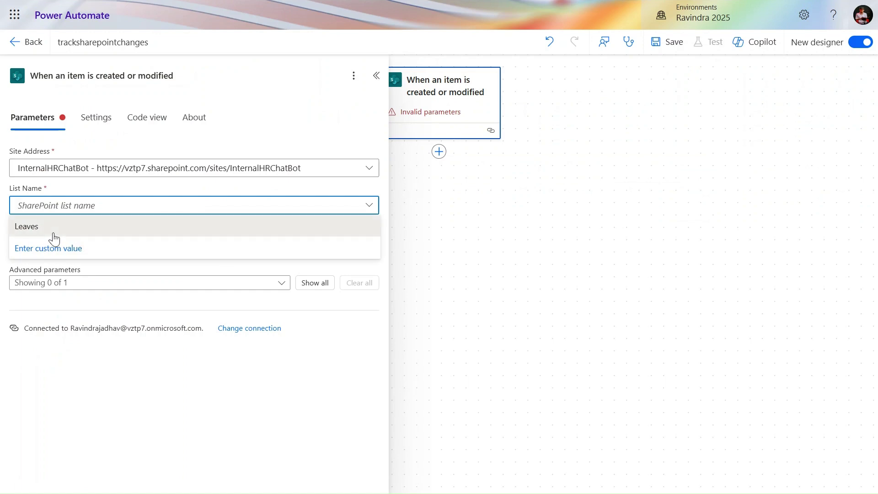
left_click(54, 227)
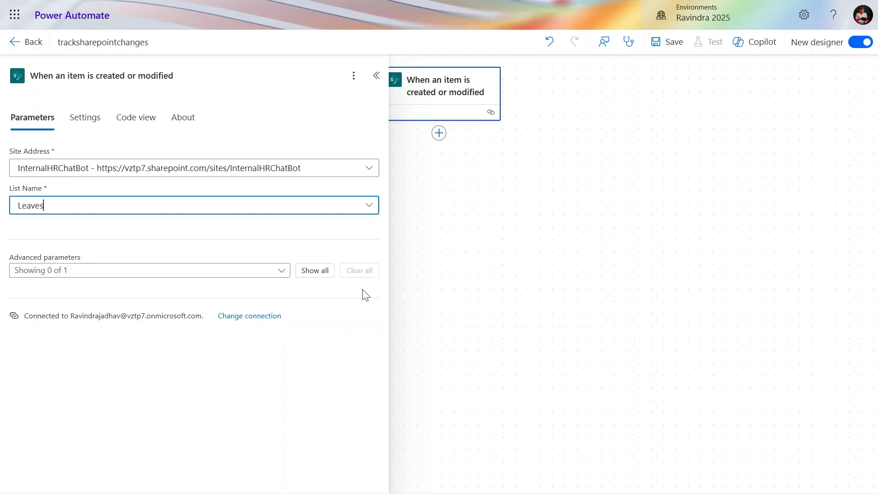
- Show the trigger's advanced parameters and limit its columns to the All Items view
left_click(320, 270)
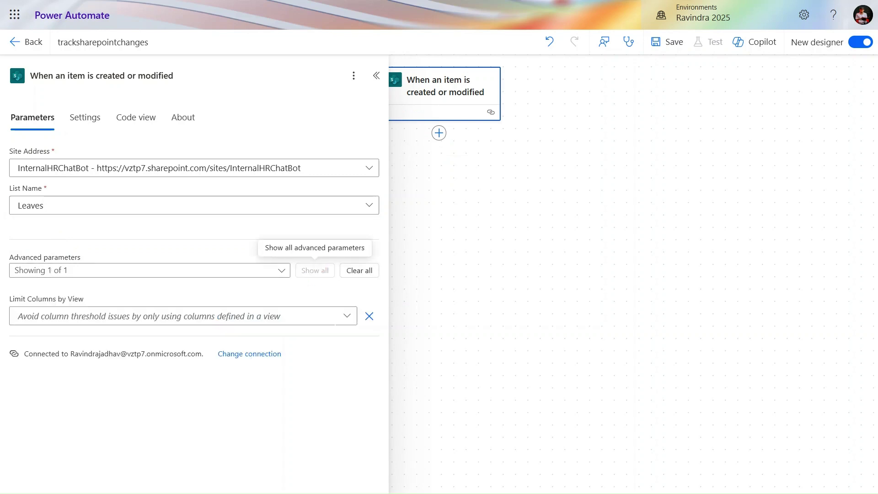
left_click(347, 316)
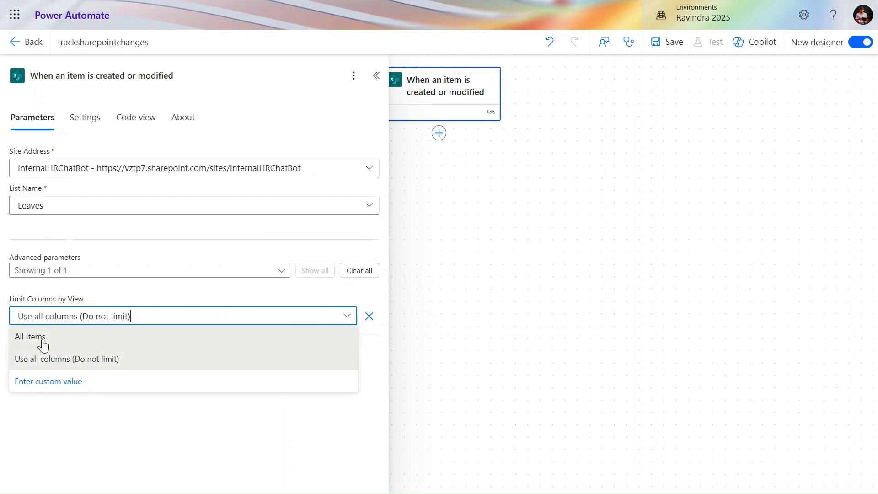
left_click(43, 345)
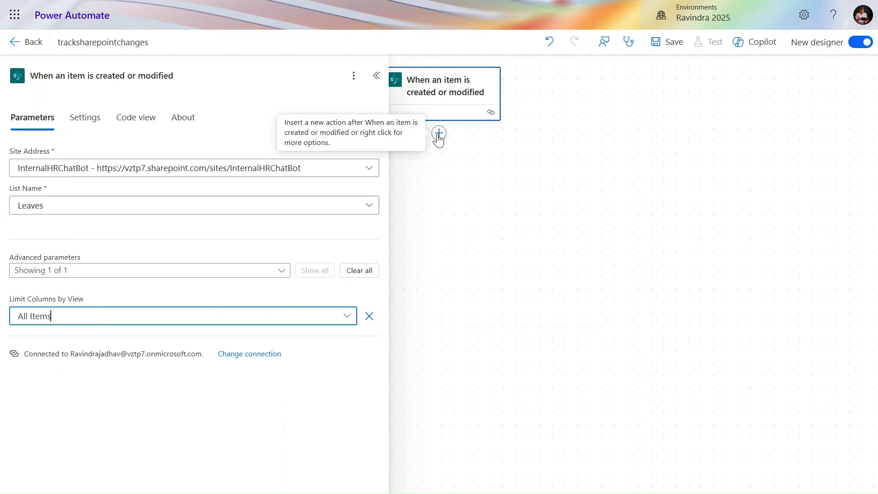
- Add the SharePoint action "Get changes for an item or a file (properties only)" after the trigger
left_click(439, 134)
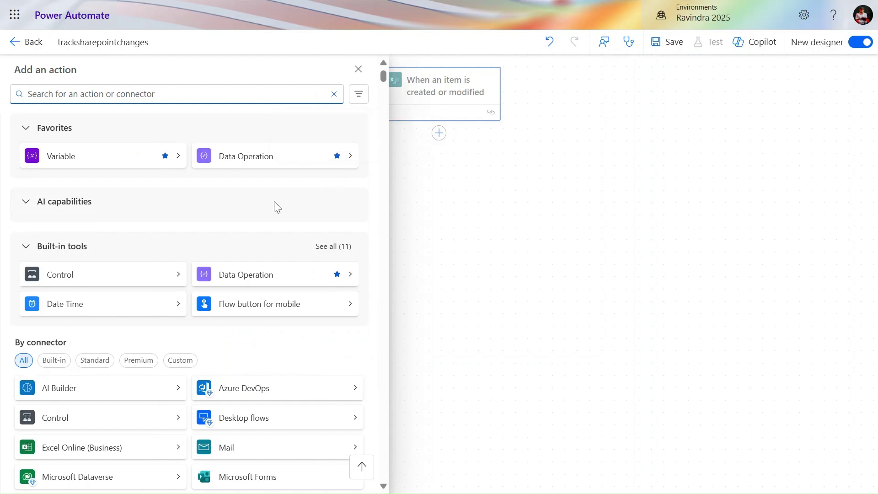
scroll(157, 137, "down", 3)
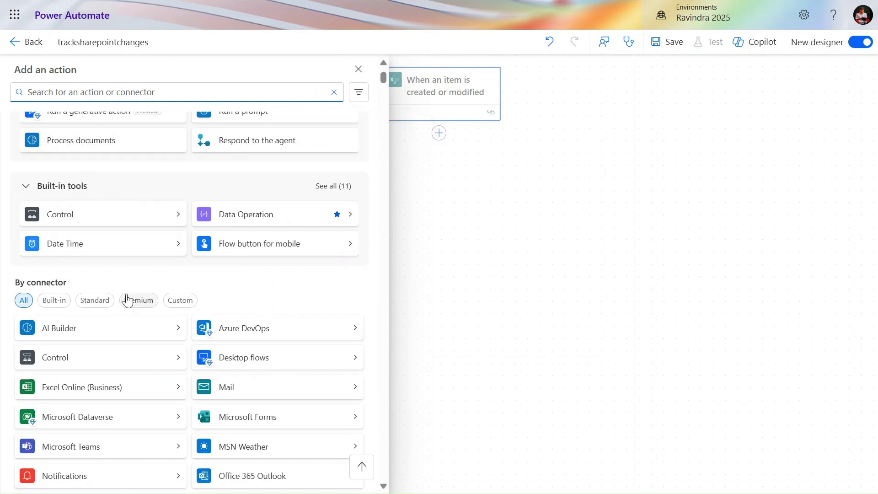
scroll(126, 300, "down", 3)
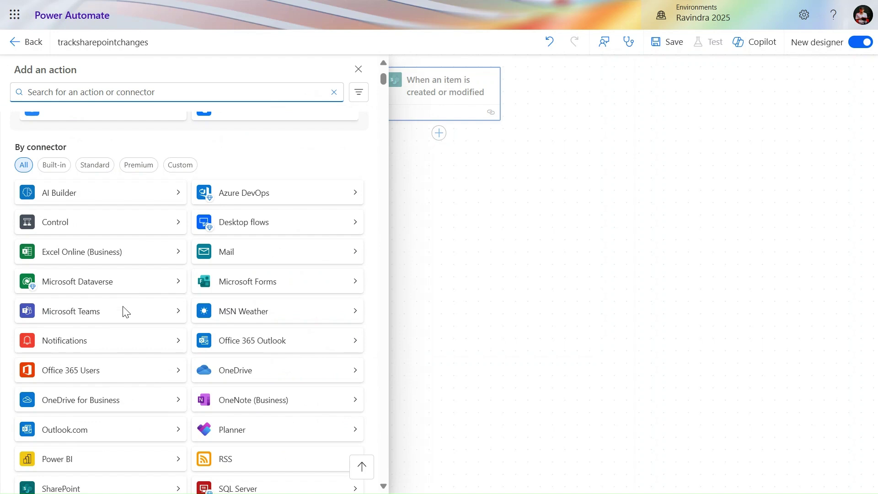
left_click(83, 489)
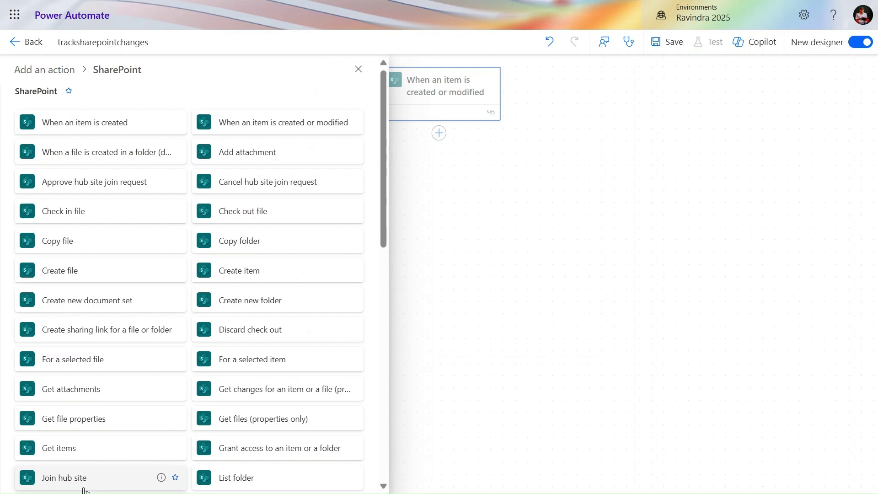
left_click(244, 395)
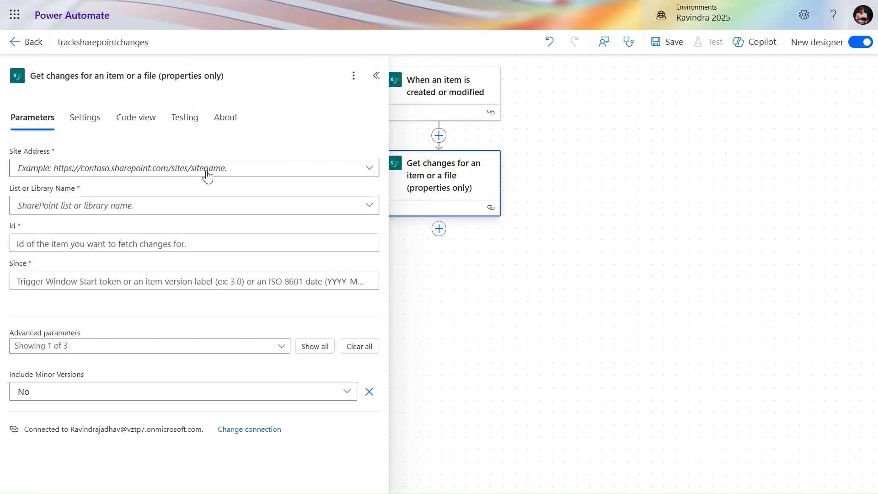
- Set the Get changes action's site address to InternalHRChatBot and its list or library name to Leaves
left_click(207, 176)
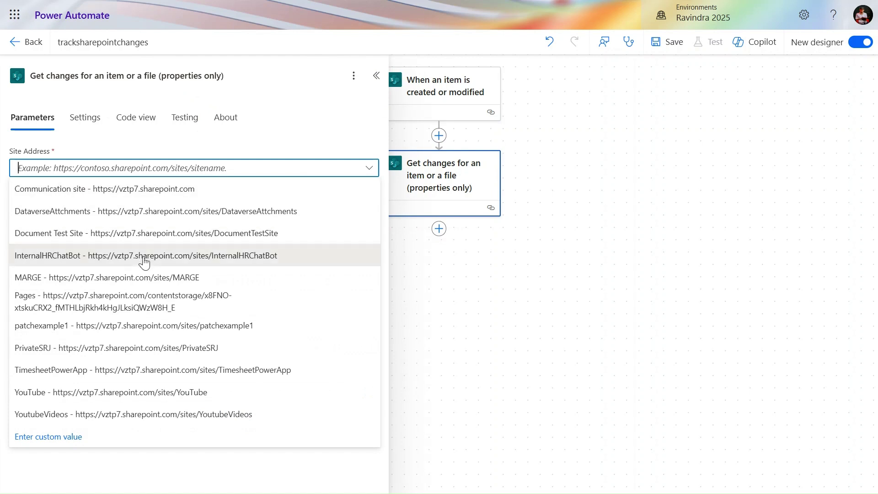
left_click(144, 258)
left_click(136, 213)
left_click(136, 213)
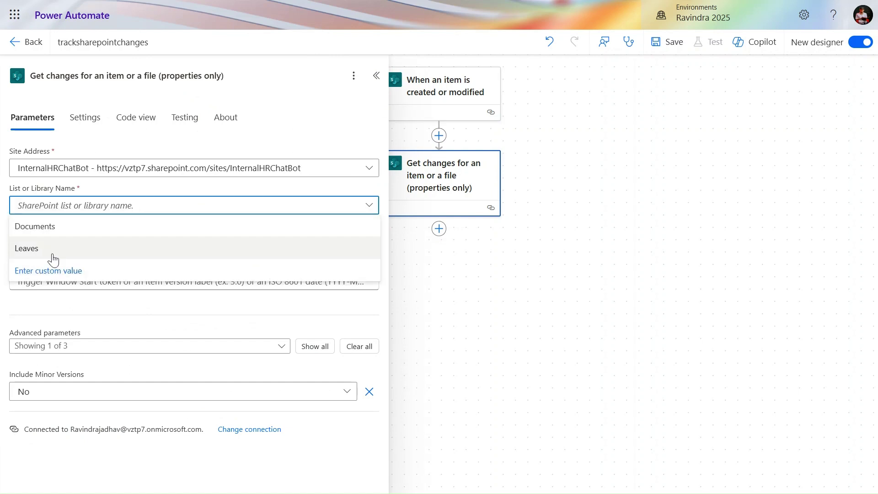
left_click(53, 249)
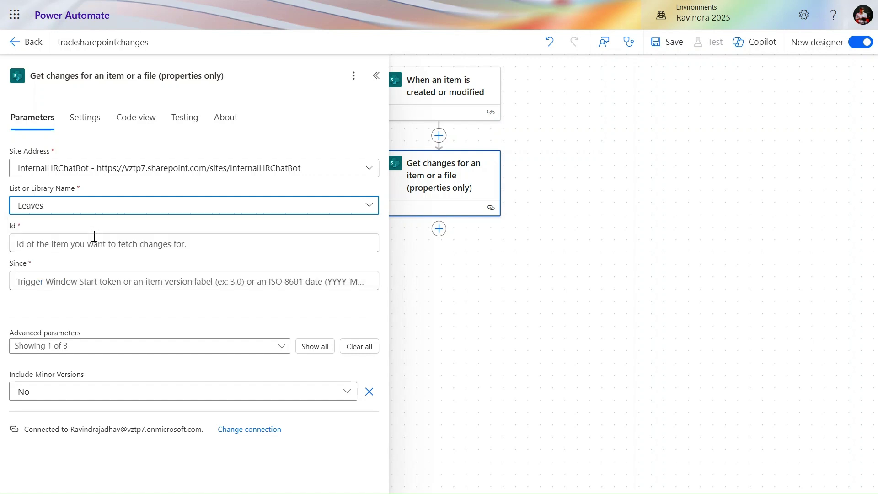
- Set the Get changes action's Id to the ID dynamic value from the trigger
left_click(89, 241)
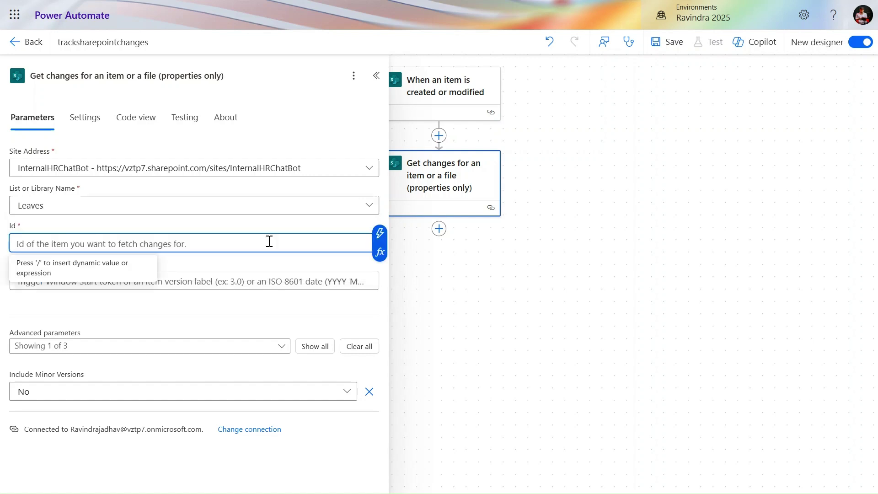
left_click(376, 236)
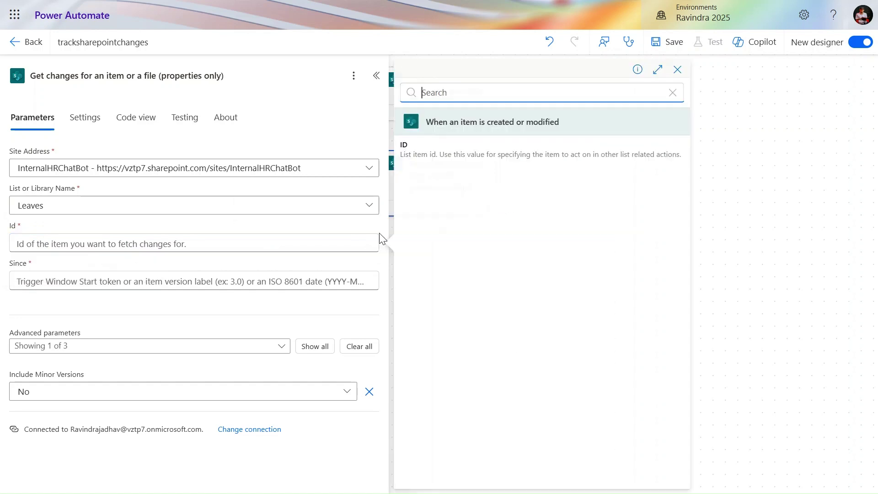
left_click(415, 156)
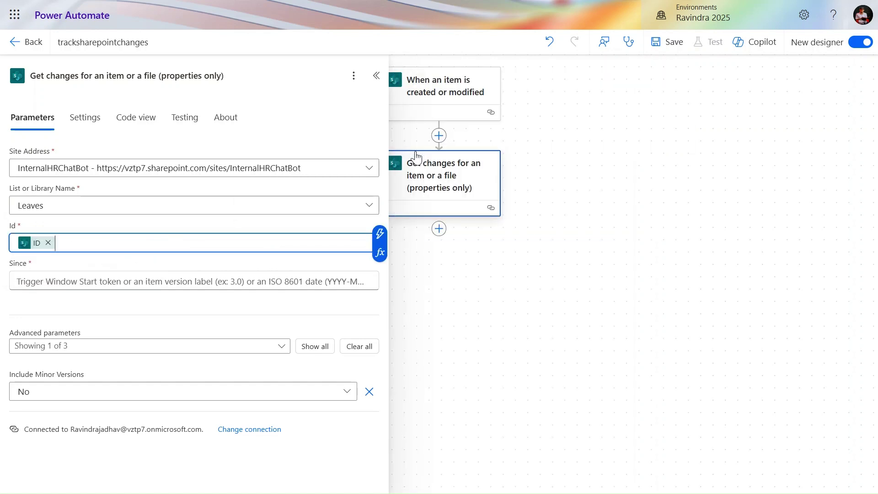
- Find the trigger's Trigger Window Start Token among the dynamic values and use it as the action's Since value
left_click(220, 281)
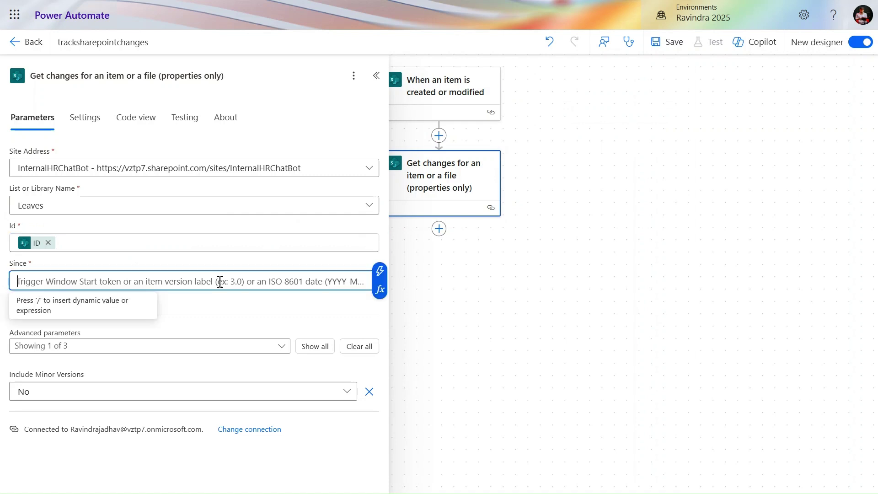
left_click(379, 272)
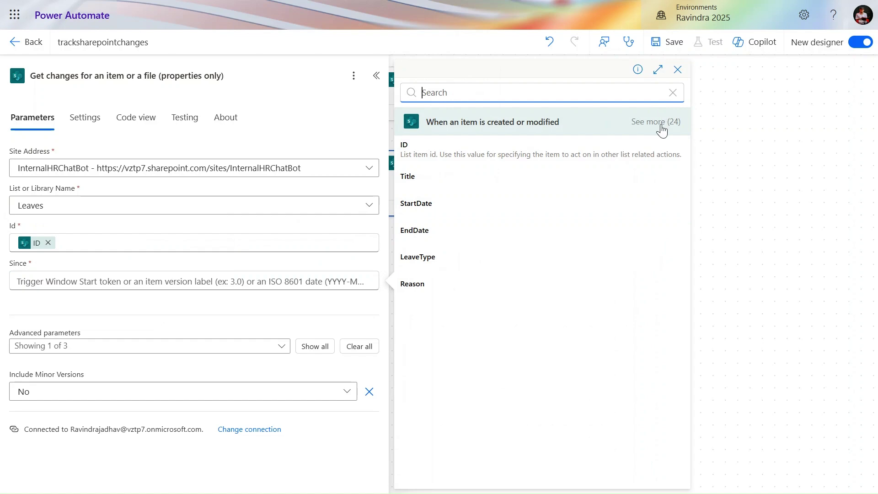
left_click(662, 131)
left_click(487, 96)
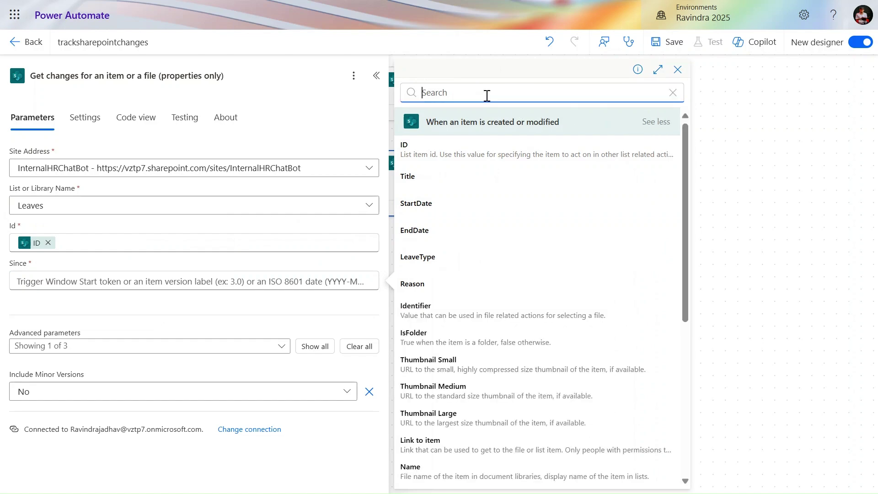
type("win")
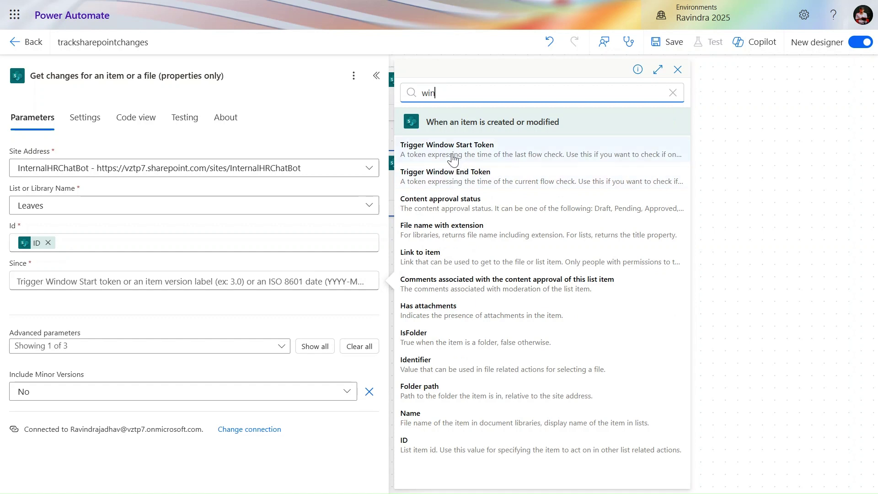
left_click(452, 158)
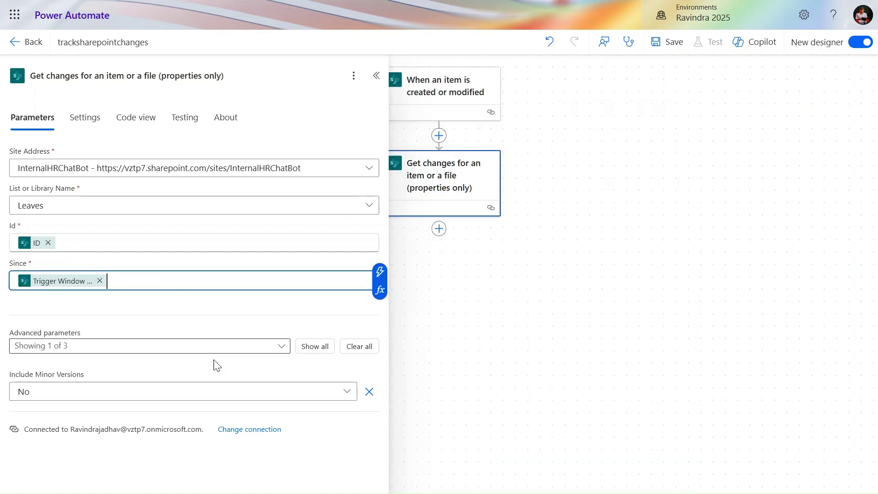
- Show all advanced parameters of the Get changes action, setting Until to Trigger Window End Token and Include Minor Versions to Yes
left_click(314, 346)
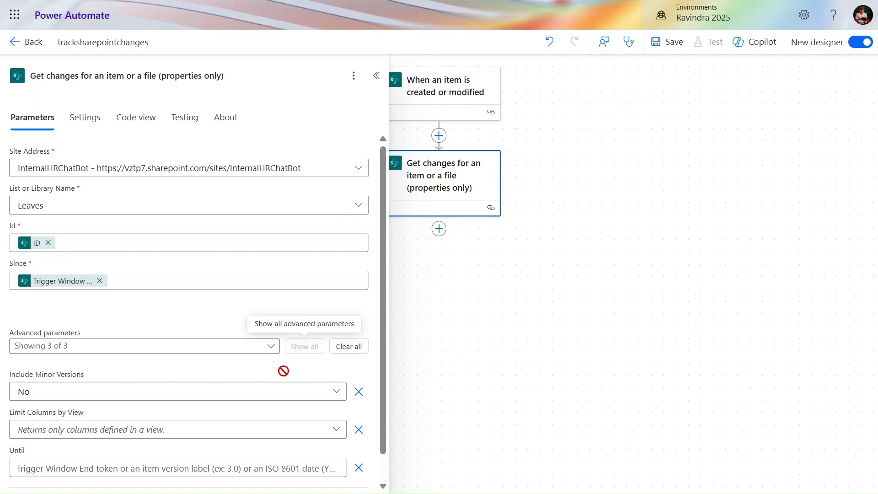
left_click(131, 437)
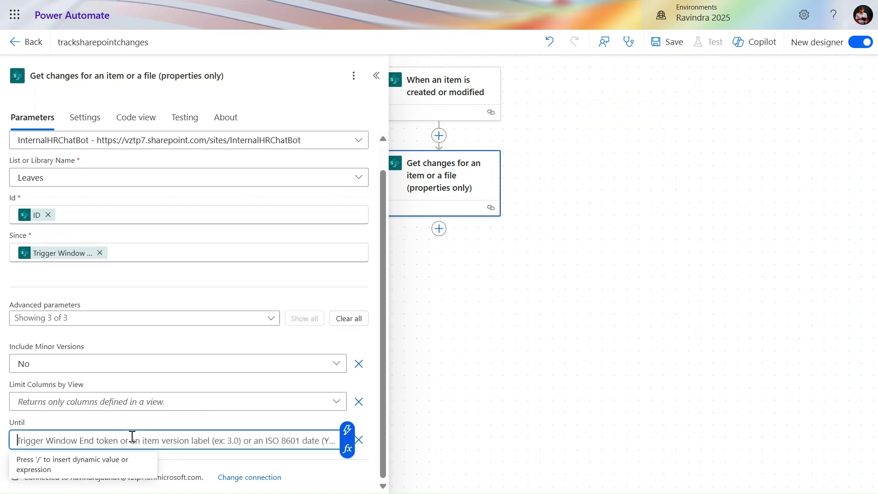
left_click(347, 436)
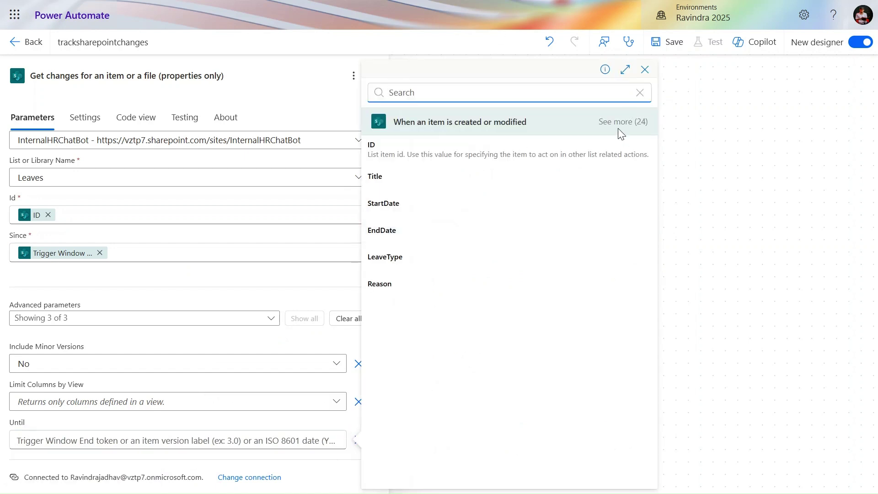
type("w")
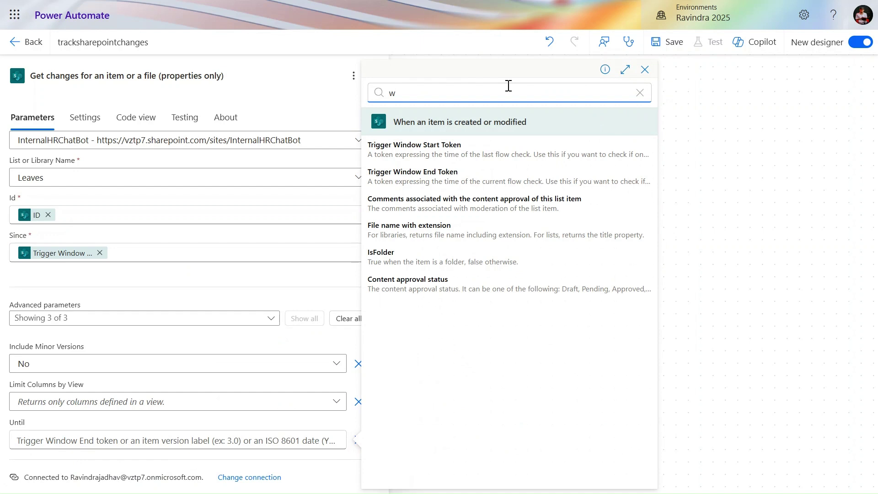
left_click(444, 183)
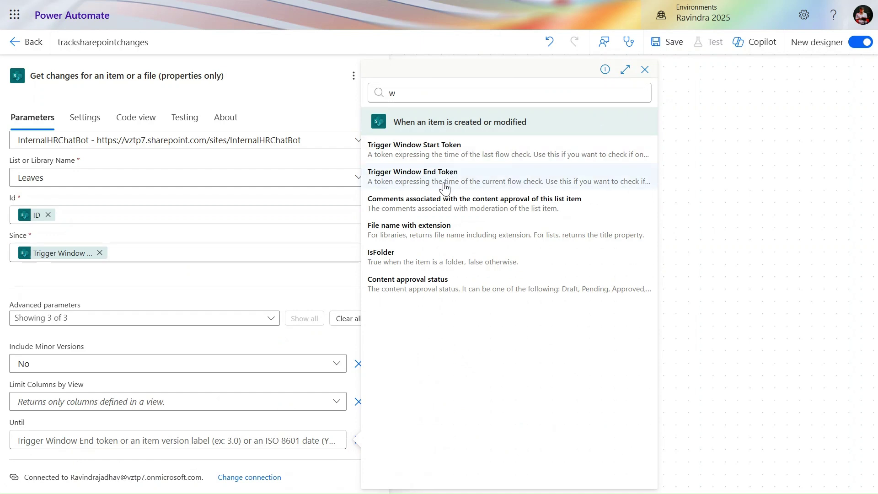
mouse_move(61, 257)
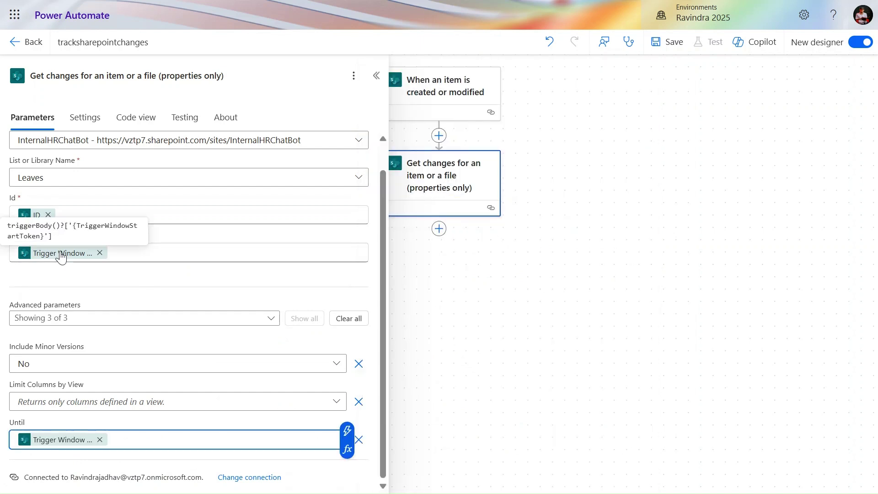
mouse_move(70, 444)
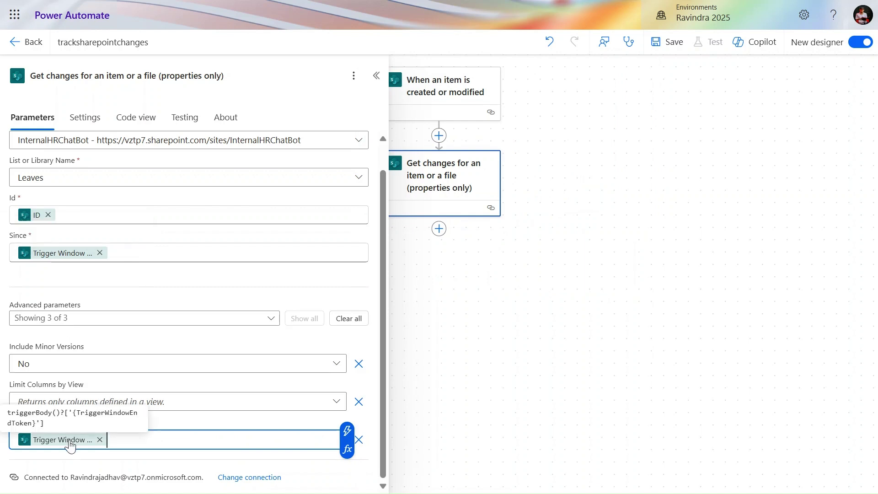
left_click(236, 364)
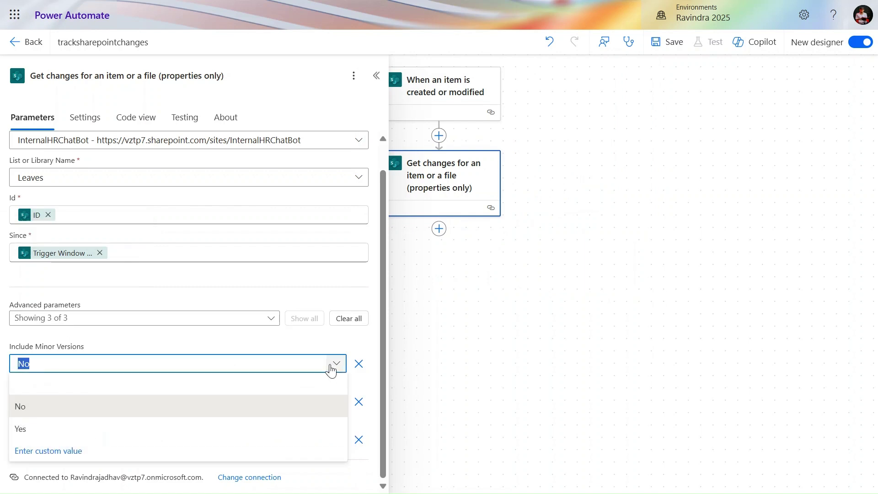
left_click(162, 430)
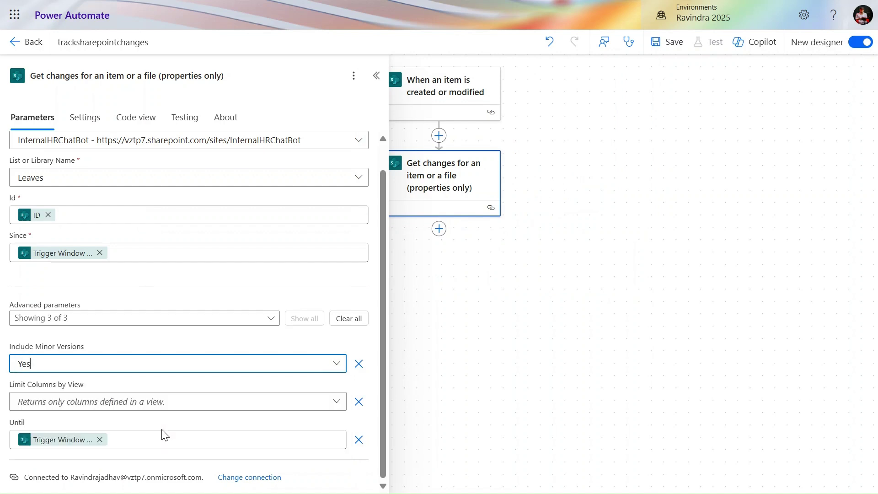
- Add a Data Operation Compose action after the Get changes action
left_click(438, 229)
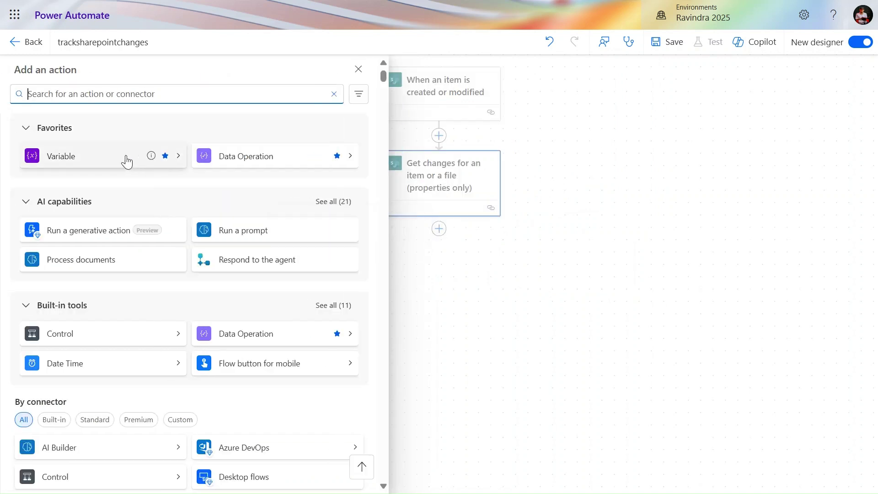
left_click(235, 159)
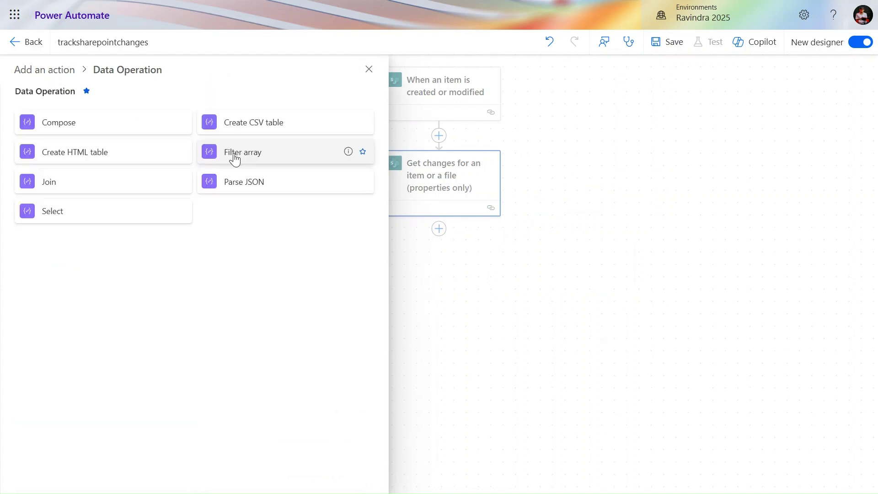
left_click(105, 131)
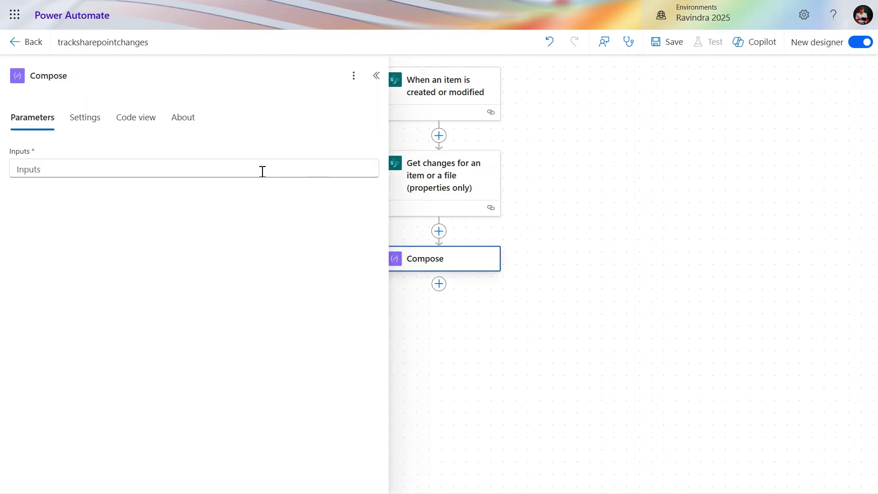
- Set Compose's input to the "Has Column Changed:" collection from the Get changes action
left_click(261, 171)
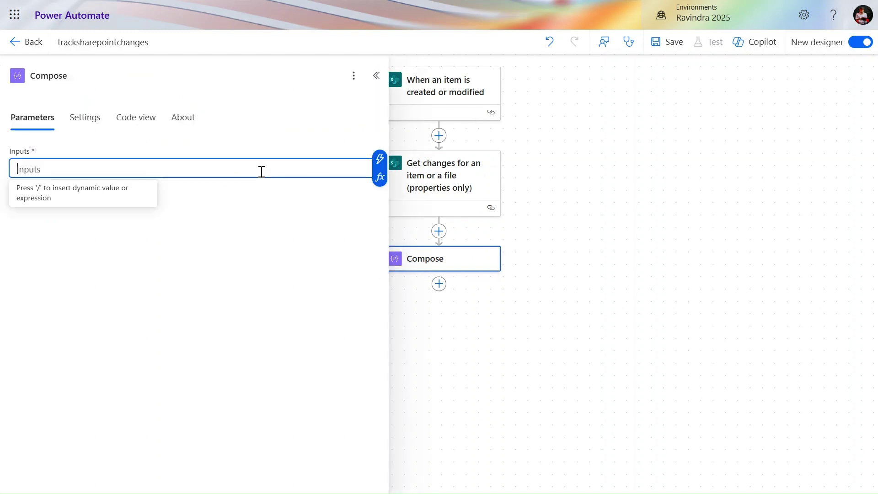
left_click(380, 161)
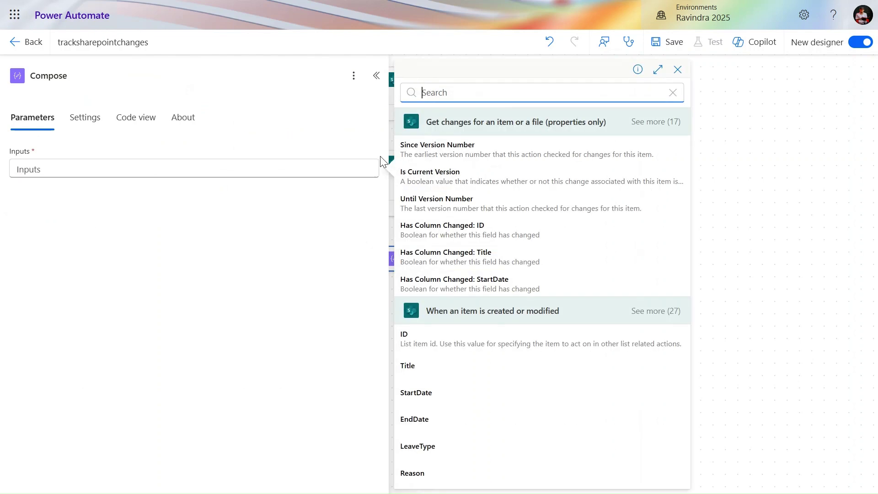
left_click(653, 122)
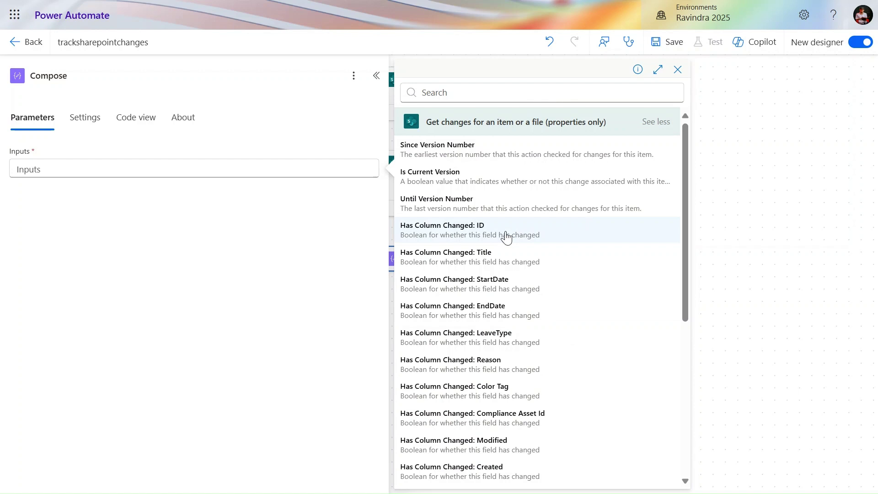
scroll(505, 236, "down", 5)
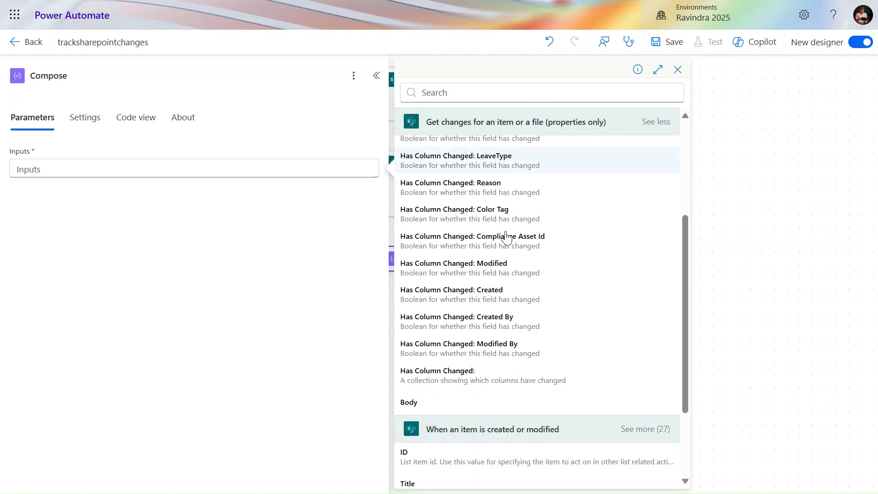
left_click(444, 379)
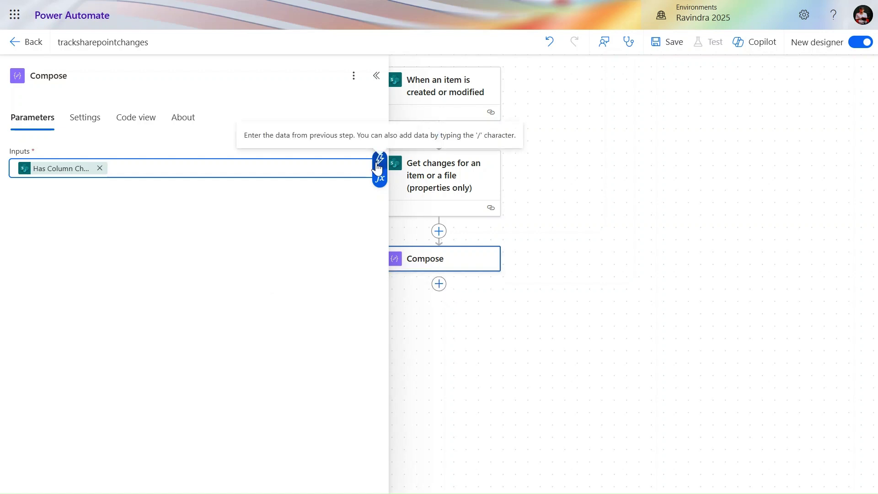
left_click(321, 168)
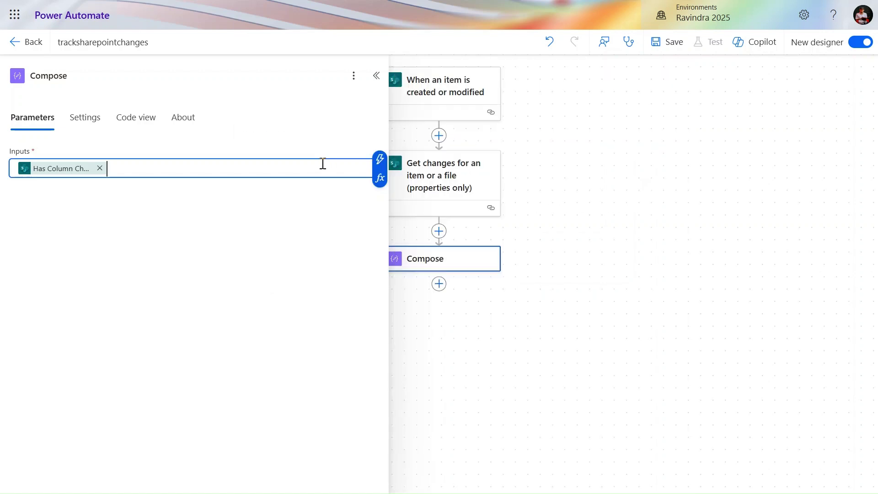
left_click(379, 159)
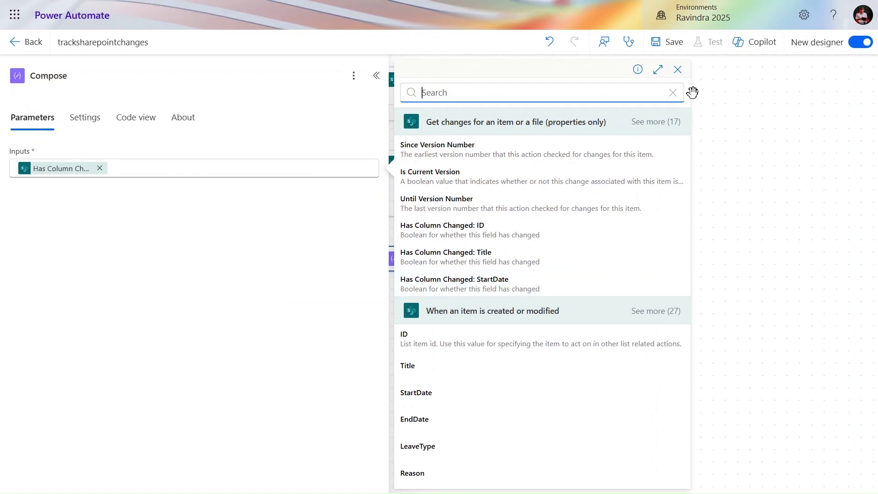
left_click(675, 69)
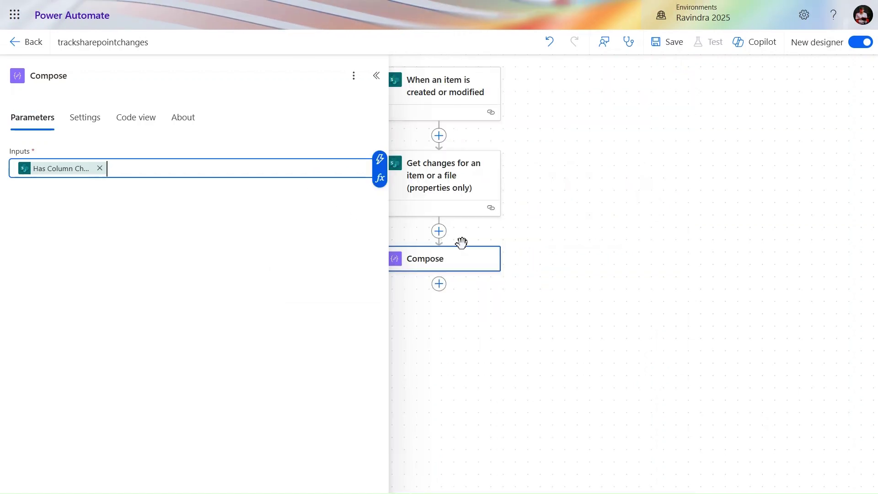
left_click(439, 285)
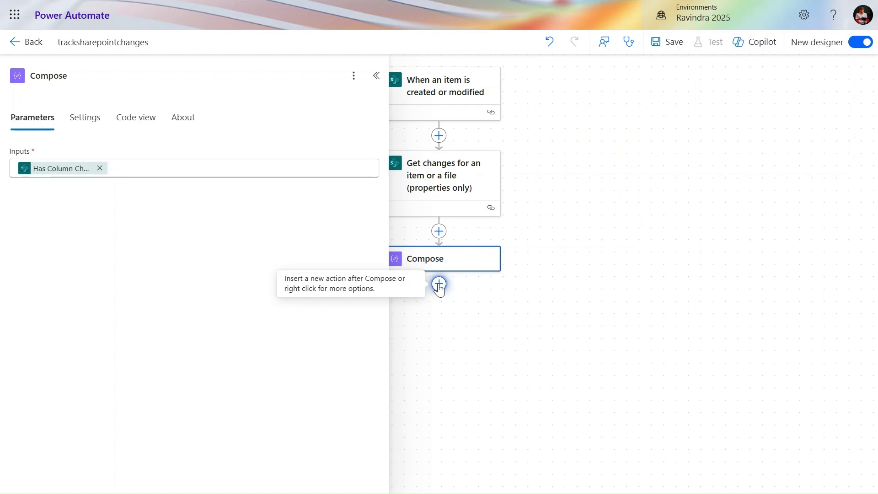
- Save the flow and switch to the Leaves list in SharePoint
left_click(674, 44)
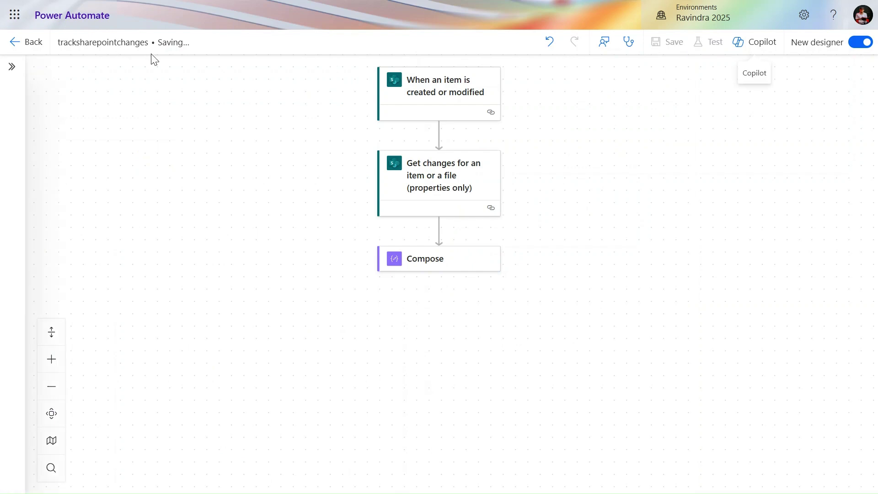
mouse_move(147, 2)
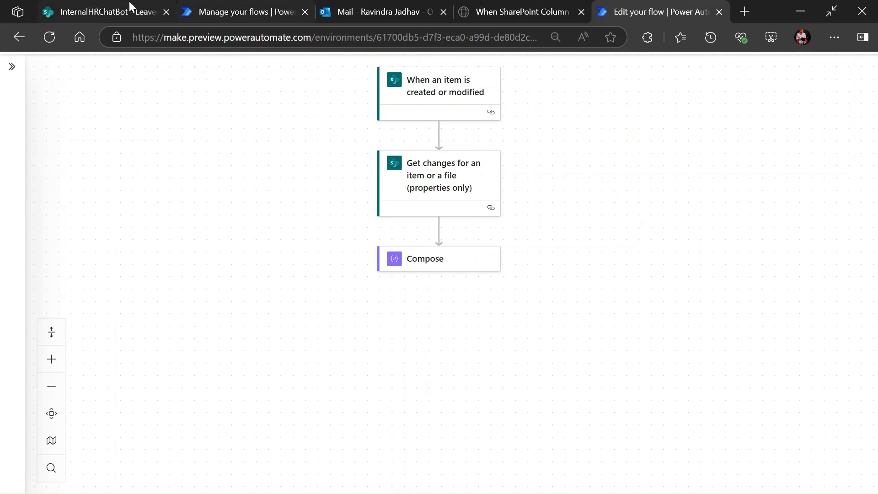
left_click(116, 2)
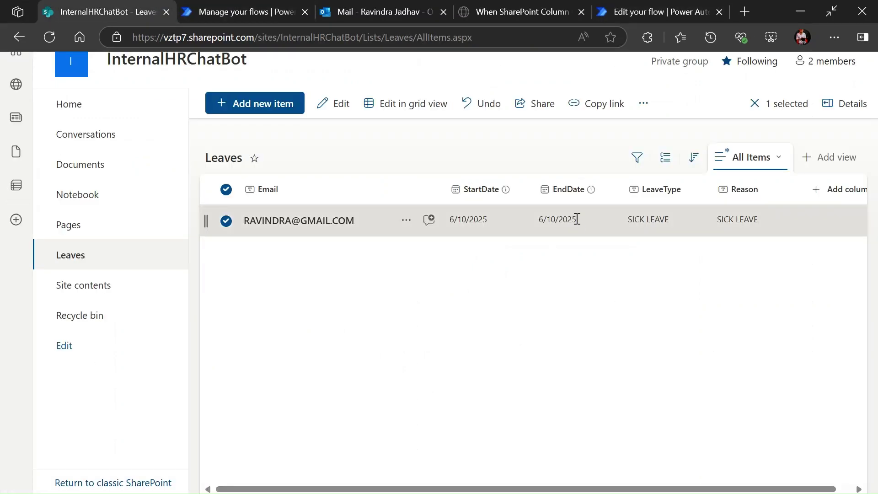
- Change the StartDate of the selected Leaves item to 6/11/2025 and save the item
left_click(336, 104)
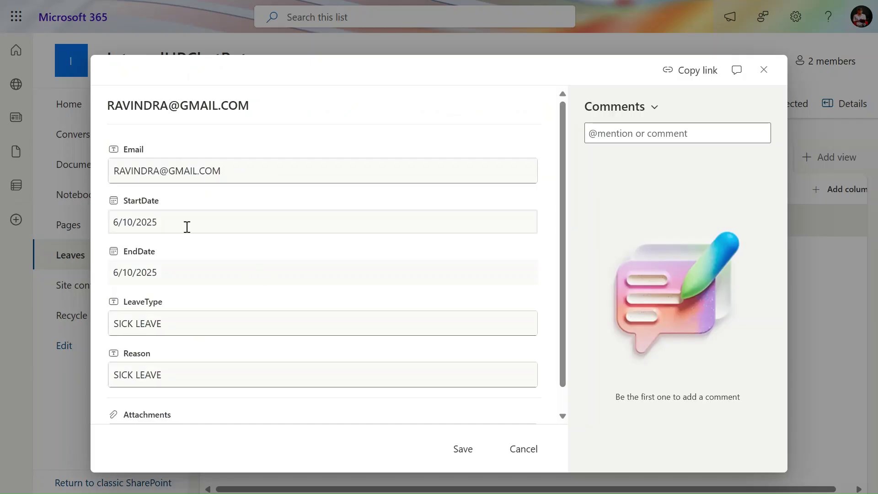
left_click(185, 220)
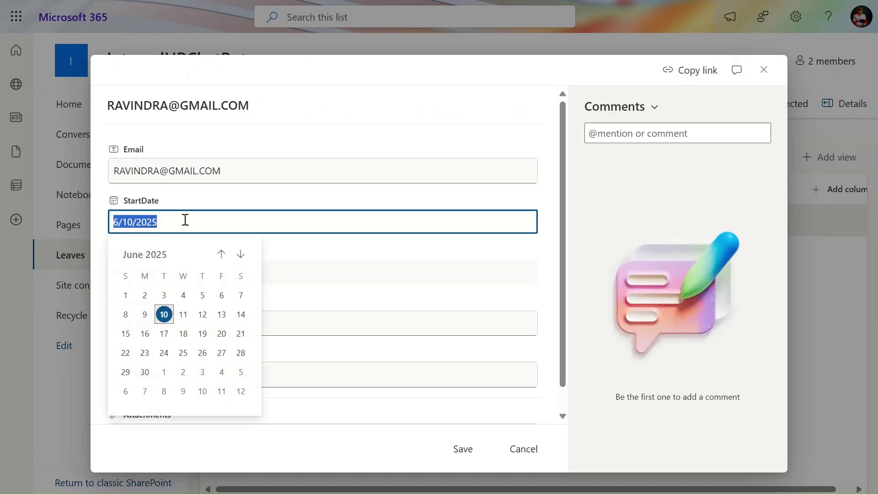
left_click(183, 316)
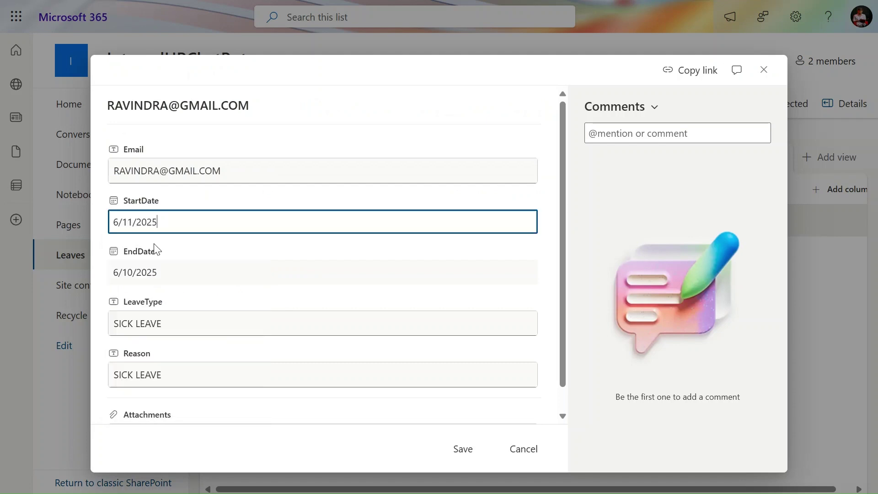
left_click(463, 449)
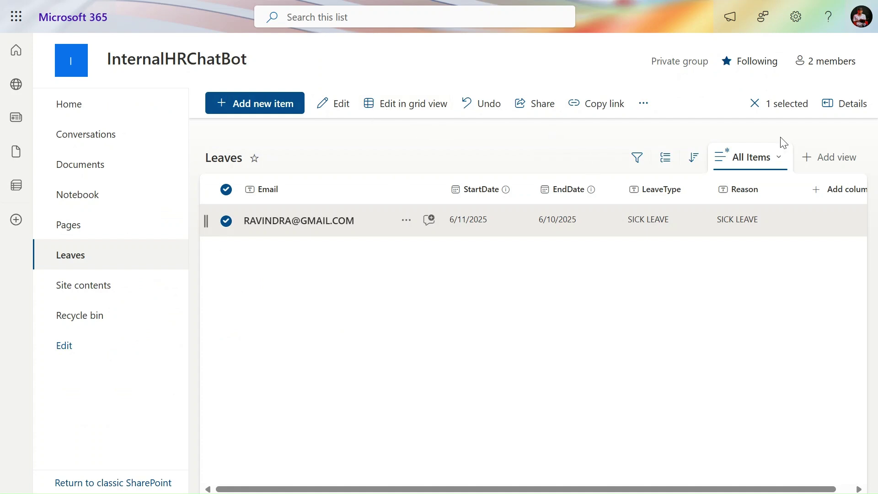
- Switch back to the tracksharepointchanges flow run and examine the StartDate entry in Compose's raw outputs
mouse_move(337, 3)
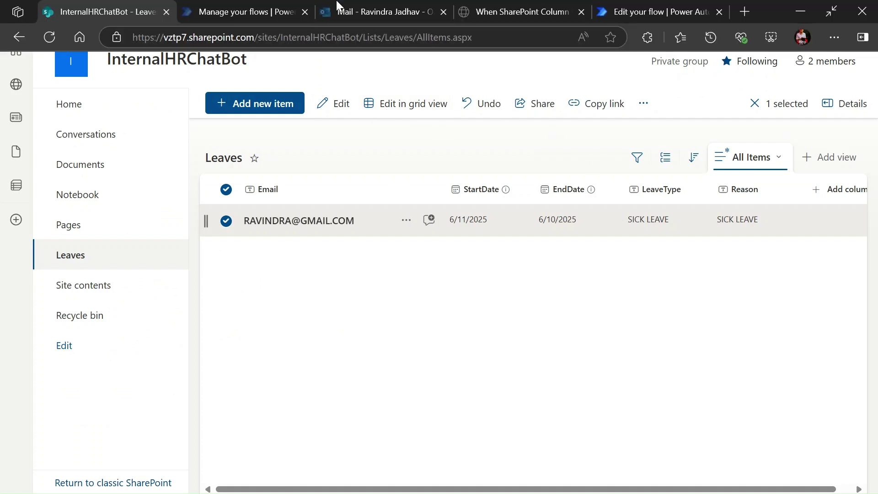
left_click(615, 5)
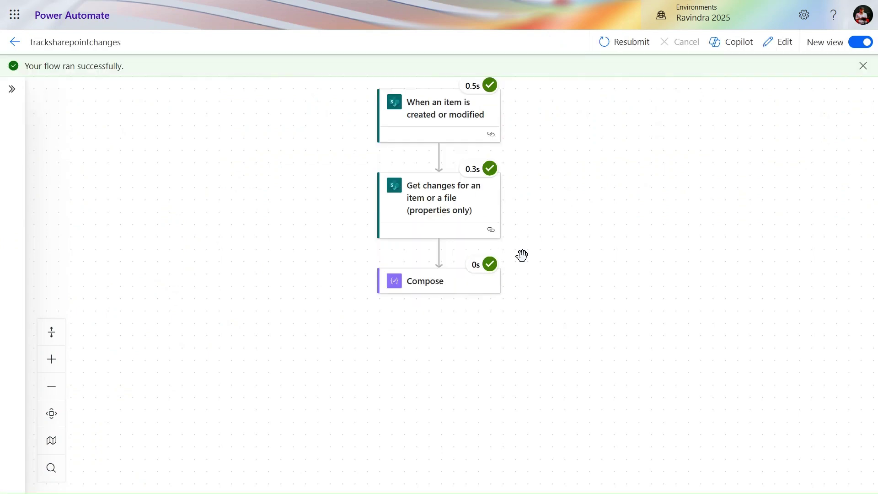
left_click(462, 292)
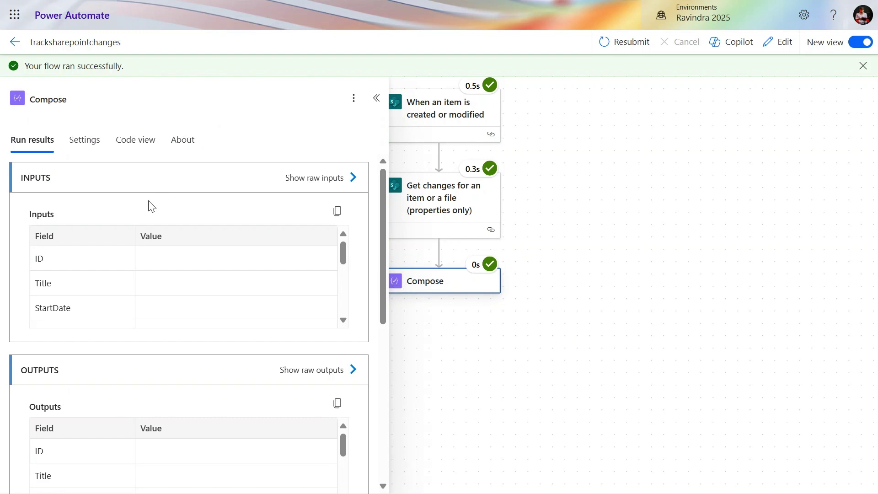
scroll(138, 281, "down", 2)
scroll(139, 281, "down", 6)
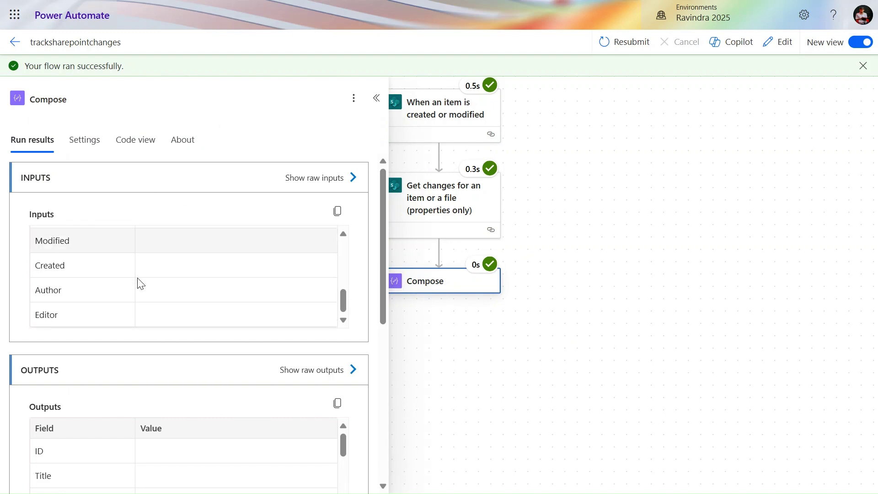
left_click(320, 221)
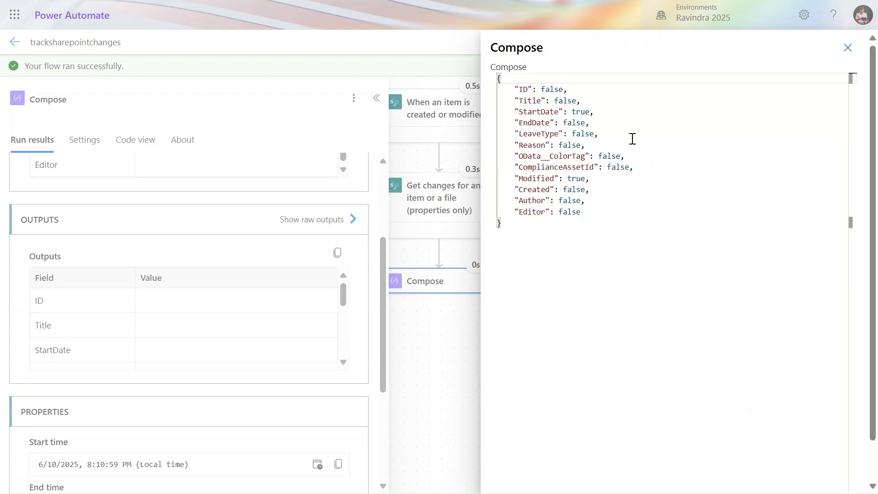
double_click(534, 112)
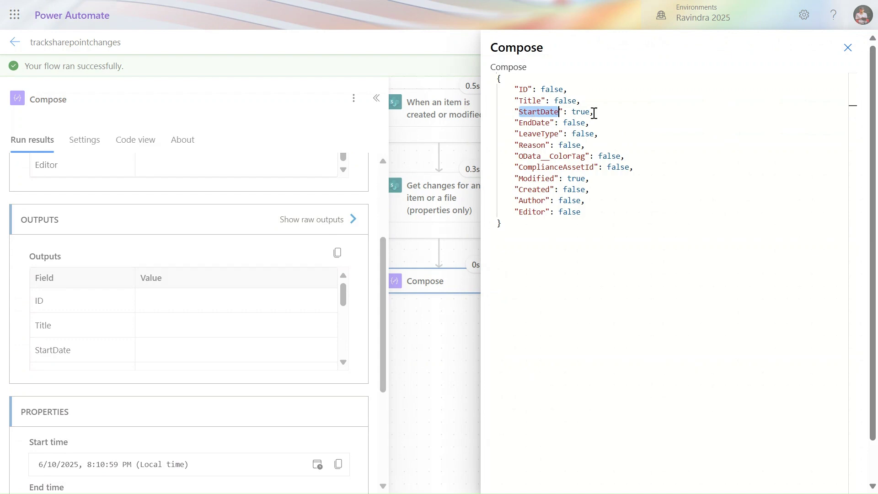
double_click(576, 113)
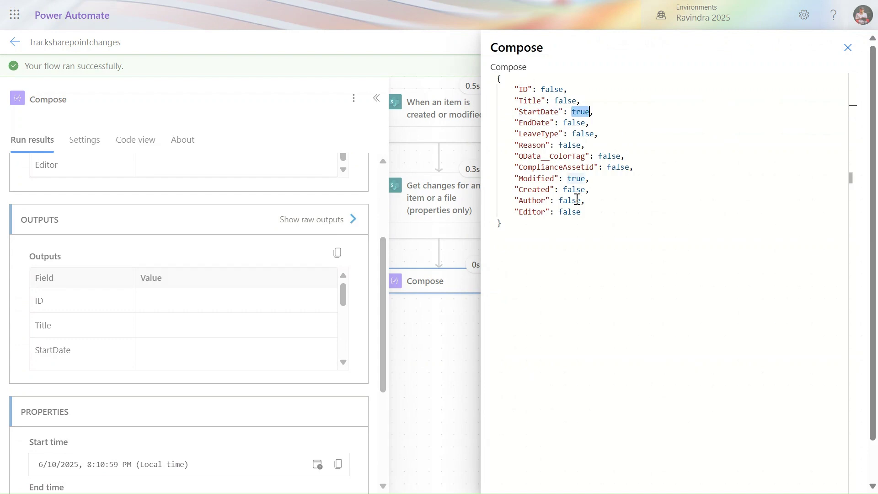
left_click(847, 48)
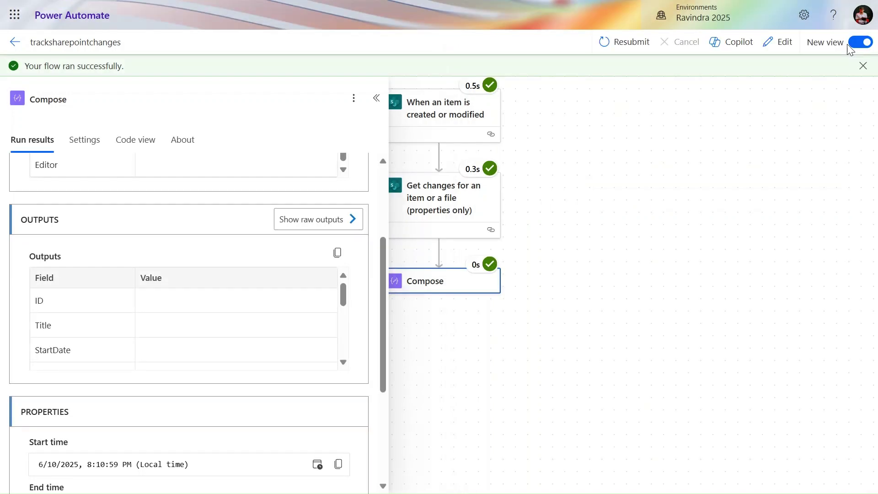
- Reopen the flow for editing and add a Condition control after the Compose action
left_click(773, 43)
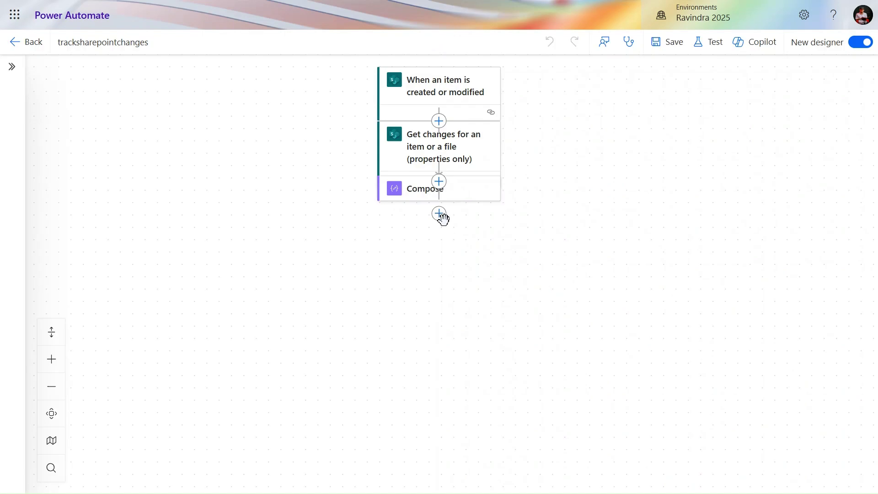
left_click(439, 213)
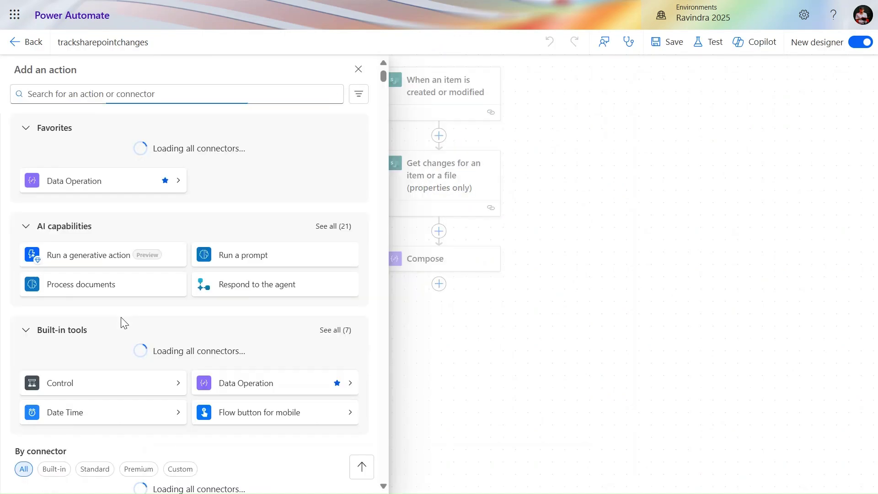
left_click(98, 394)
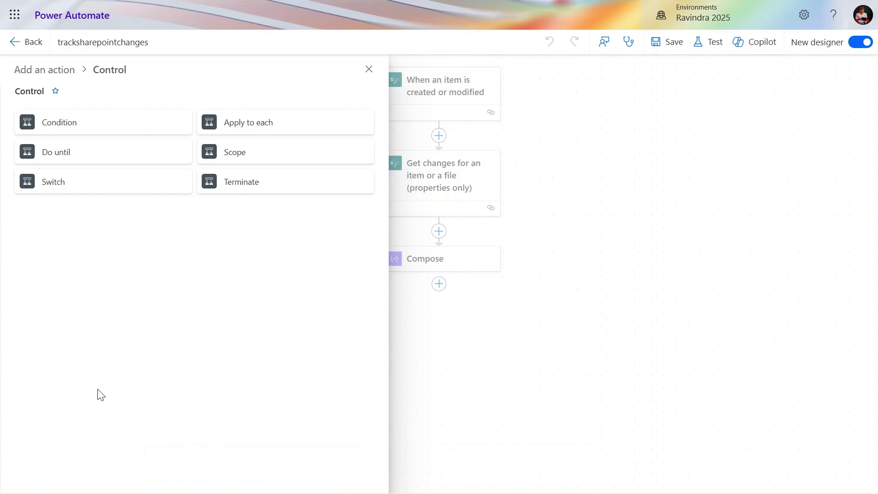
left_click(82, 130)
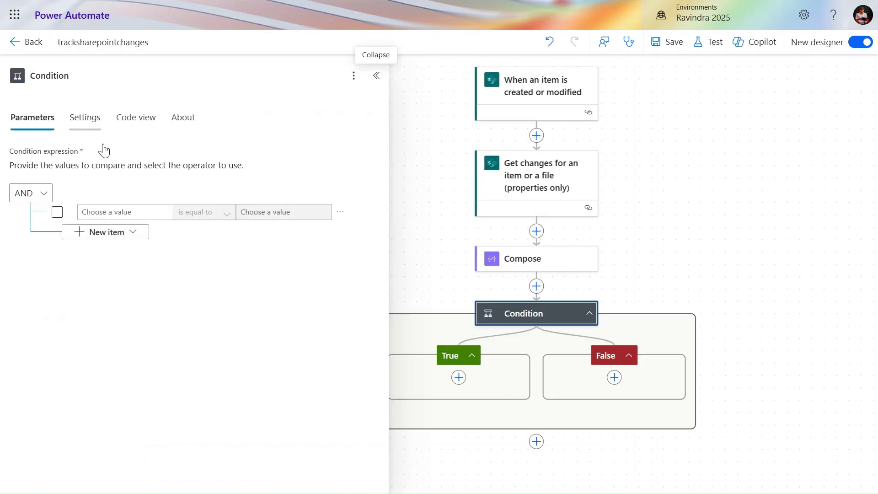
- Set the condition's first value to the expression outputs('Get_changes_for_an_item_or_a_file_(properties_only)')?['body/ColumnHasChanged']?['Title']
left_click(150, 213)
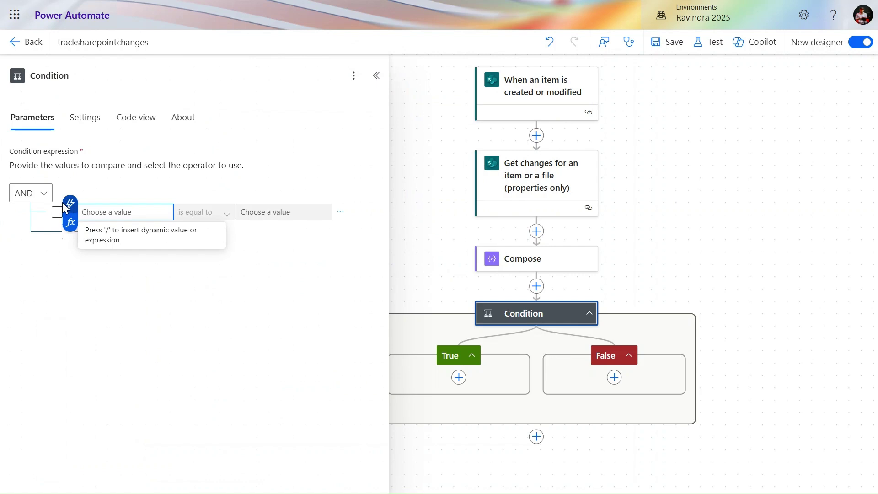
left_click(110, 206)
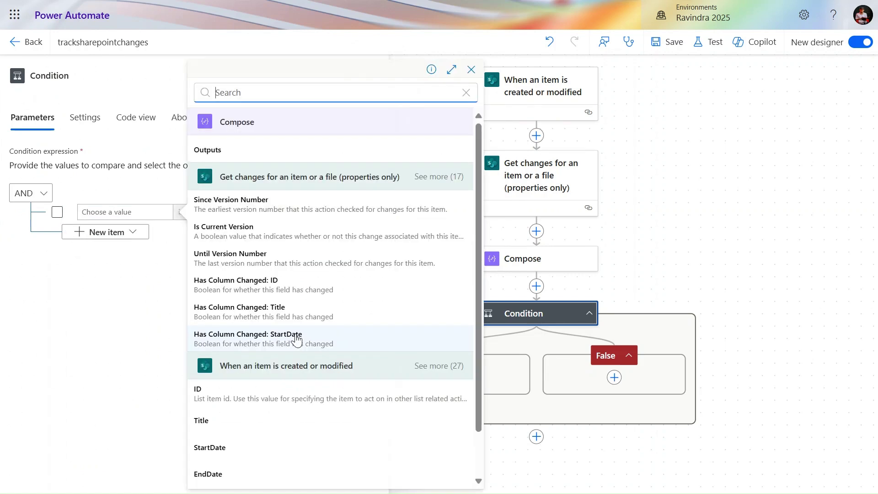
left_click(136, 212)
left_click(70, 223)
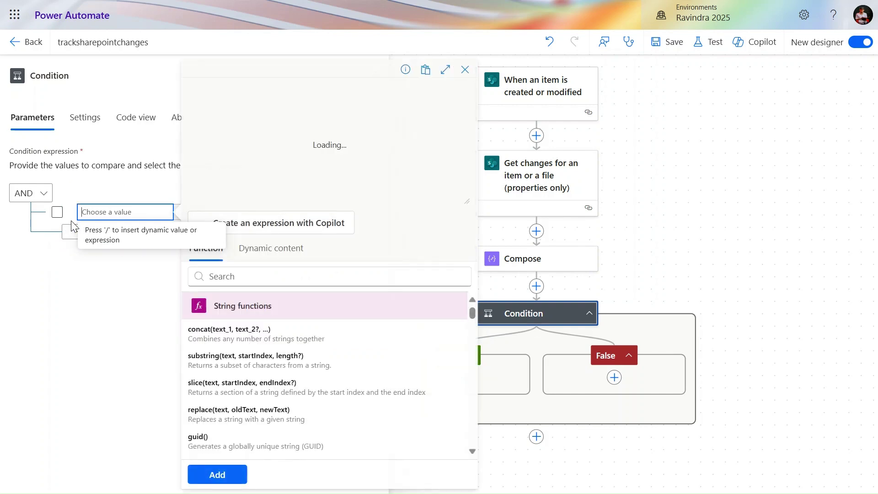
left_click(278, 249)
scroll(282, 415, "down", 2)
scroll(281, 416, "down", 2)
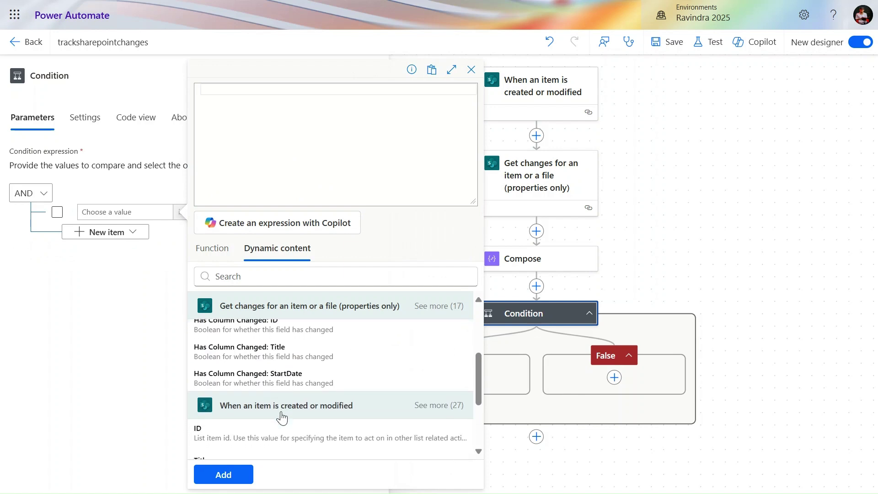
left_click(441, 308)
scroll(321, 444, "down", 4)
scroll(321, 445, "down", 3)
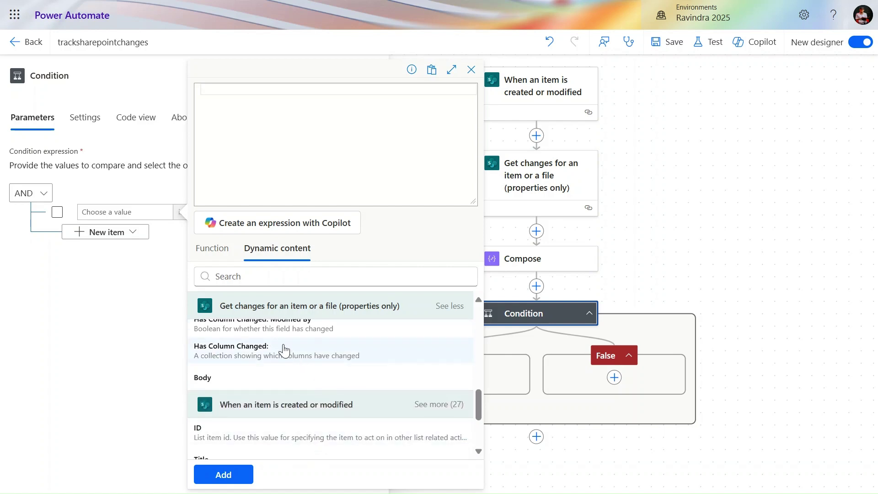
left_click(284, 350)
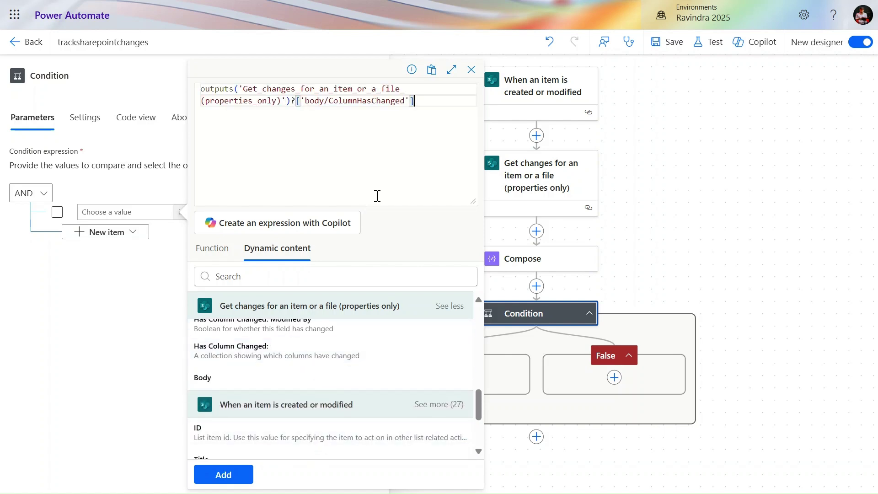
type("?['Title")
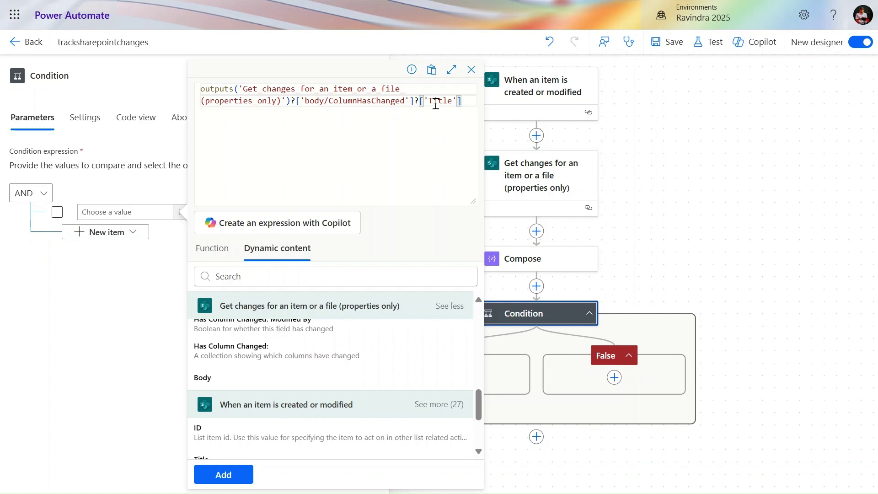
left_click(224, 475)
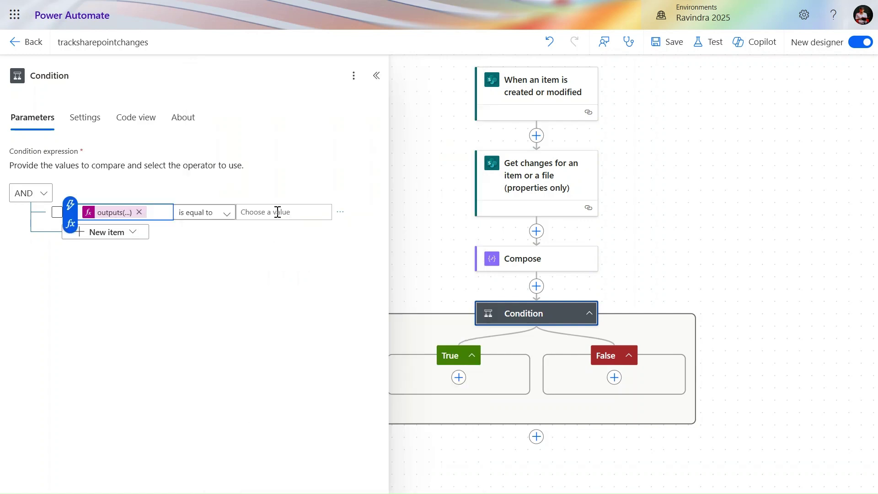
- Set the value that the condition compares against to the expression true
left_click(277, 212)
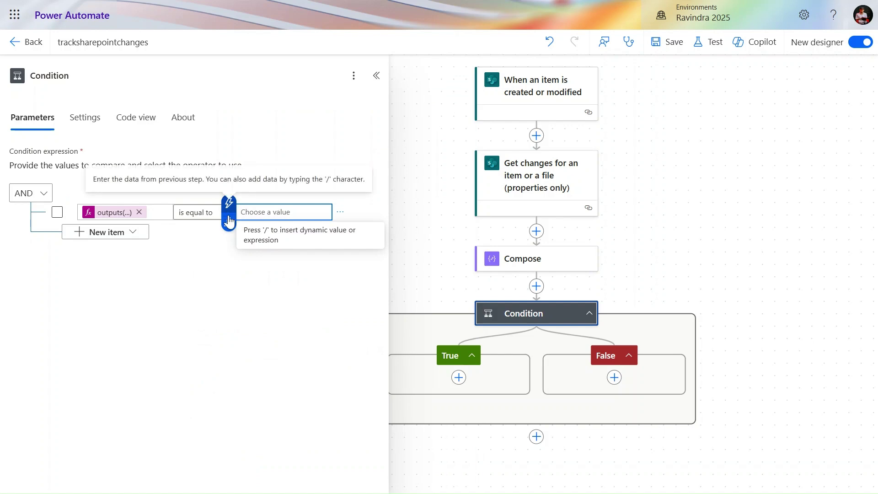
left_click(229, 223)
type("tr")
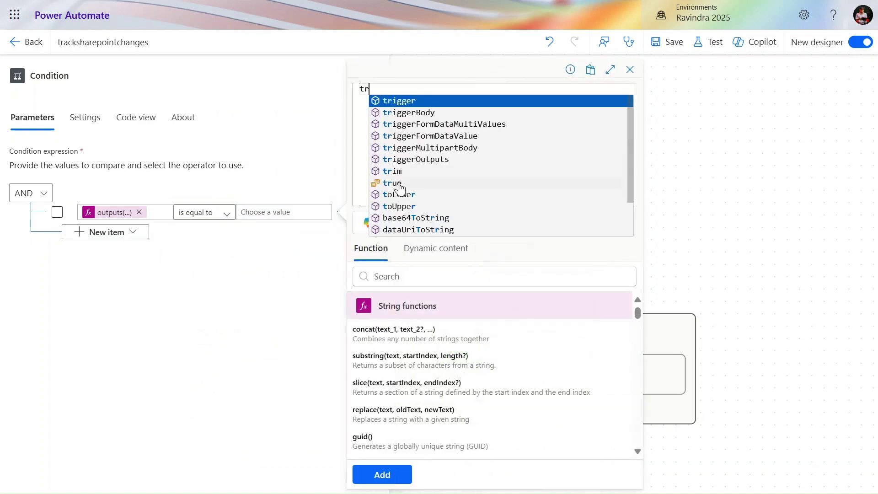
left_click(399, 184)
left_click(383, 475)
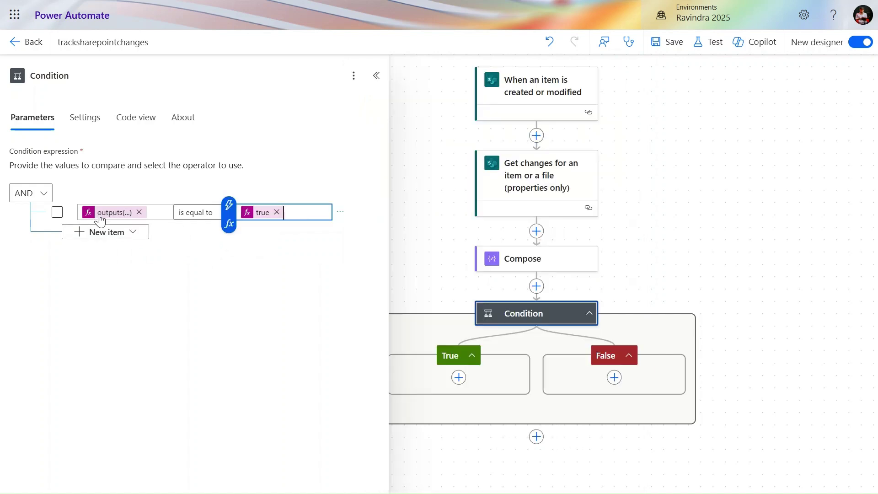
- Add a Send an email (V2) action to the condition's True branch
scroll(456, 372, "down", 1)
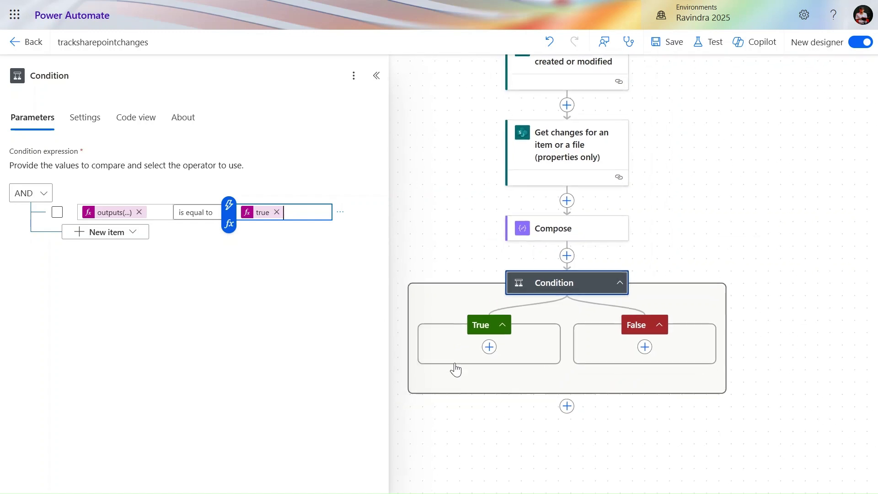
left_click(489, 348)
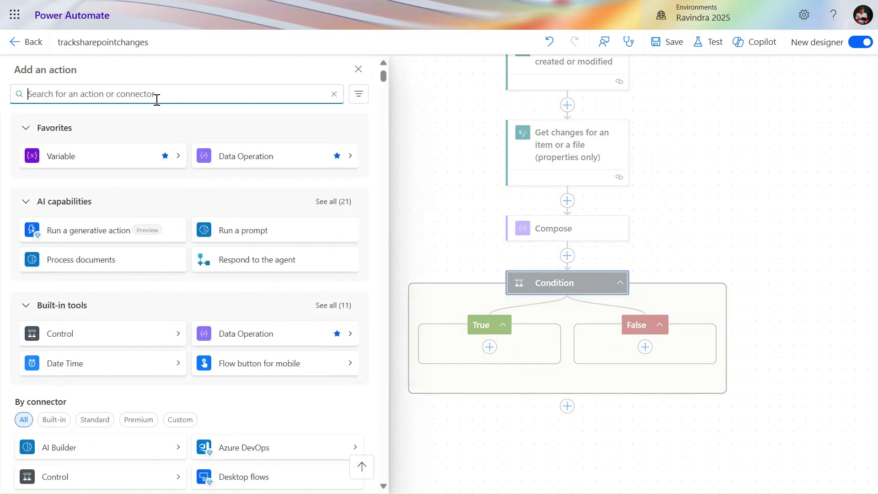
type("send")
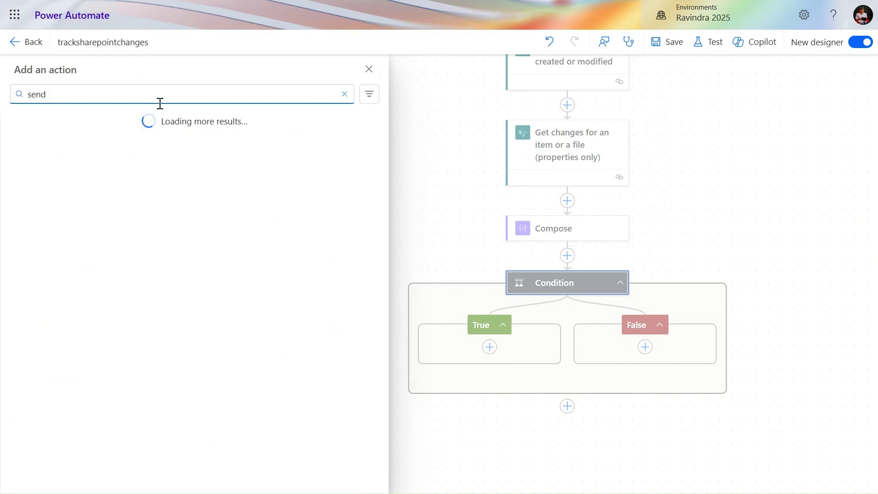
left_click(224, 185)
- Set the email's recipient to the flow owner and its subject to "your flow is run"
left_click(152, 170)
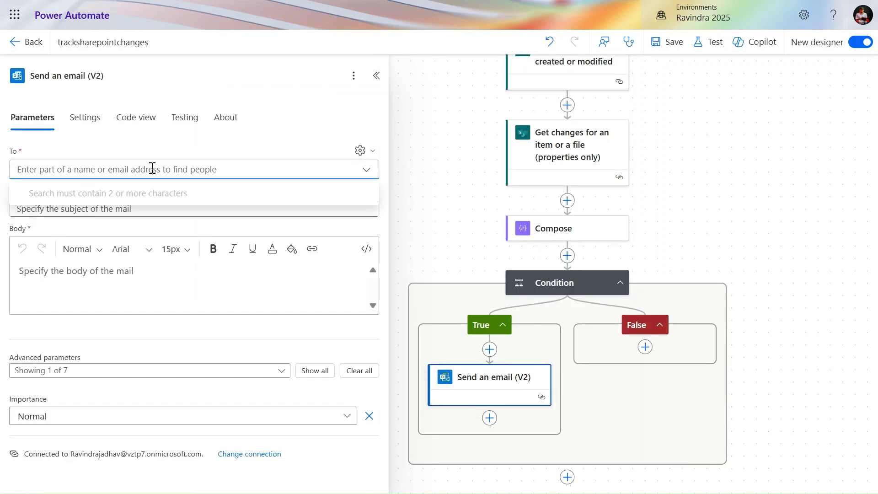
type("rav")
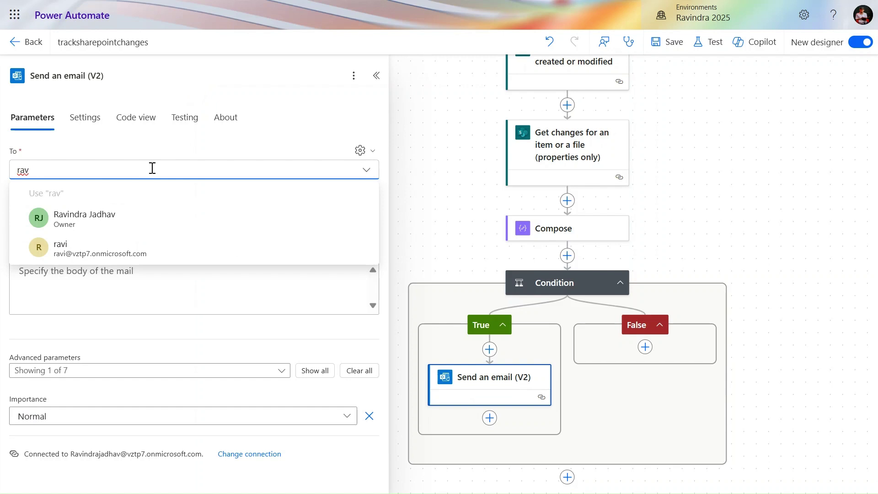
left_click(118, 216)
left_click(94, 238)
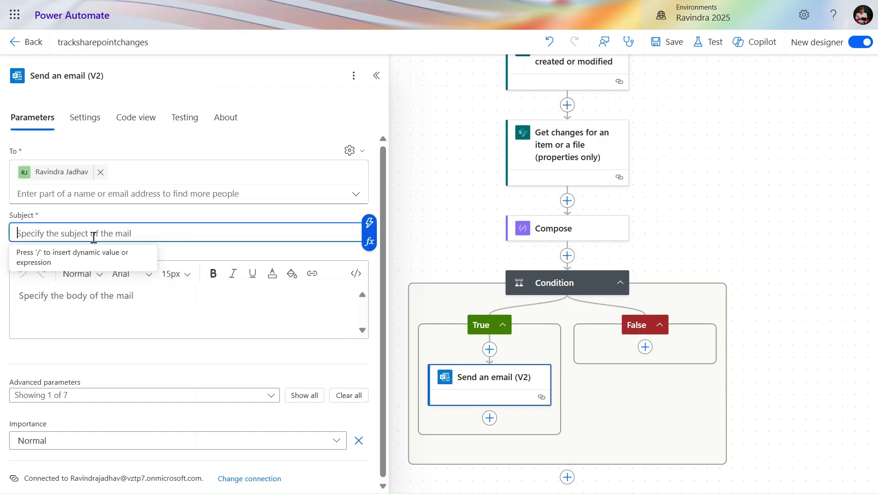
type("y")
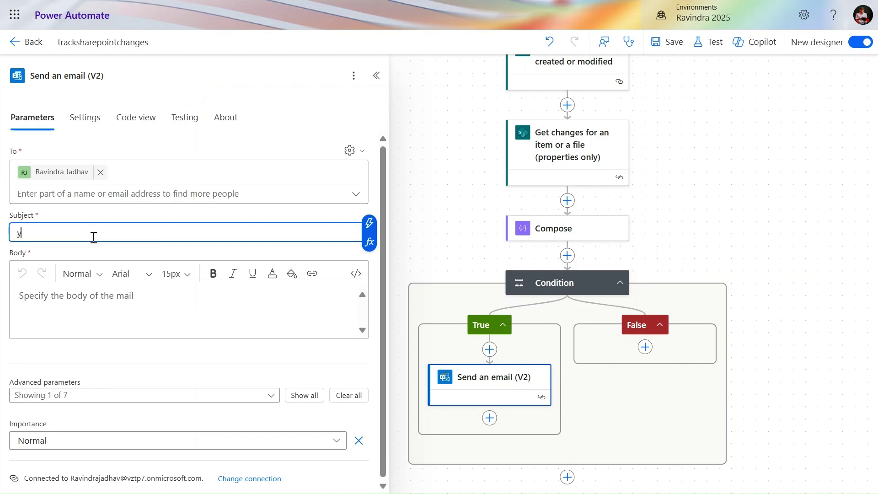
type("our flow is run")
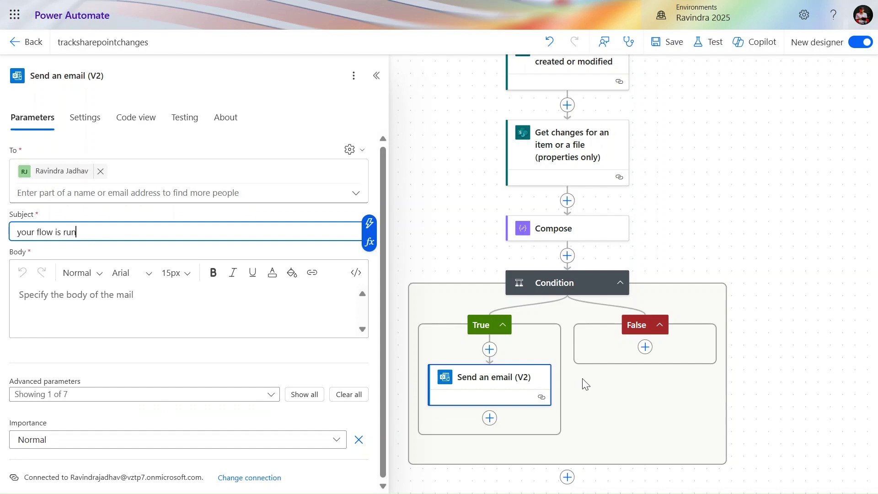
- Search YouTube in a new tab for the channel owner's video on getting previous values from SharePoint version history
mouse_move(700, 5)
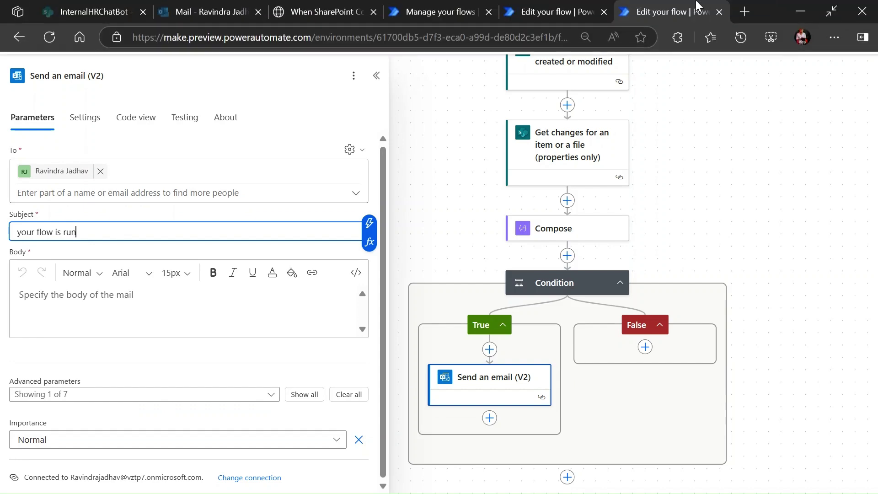
left_click(746, 11)
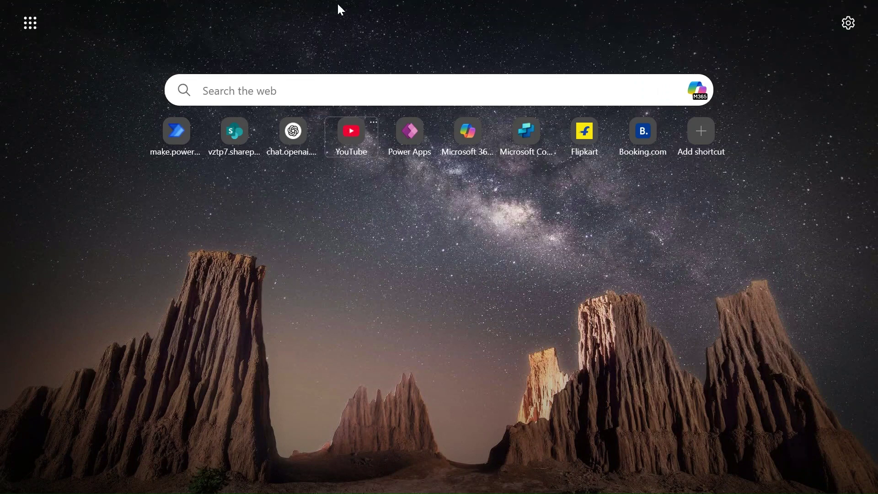
left_click(352, 133)
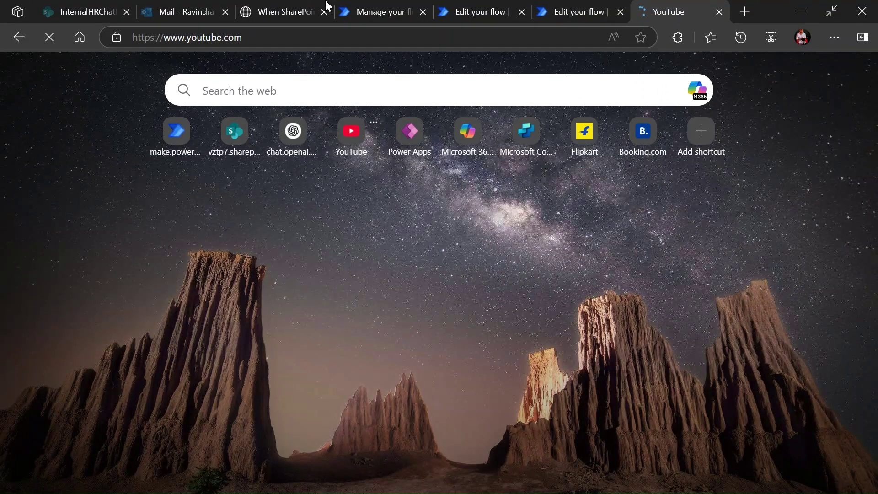
key("F11")
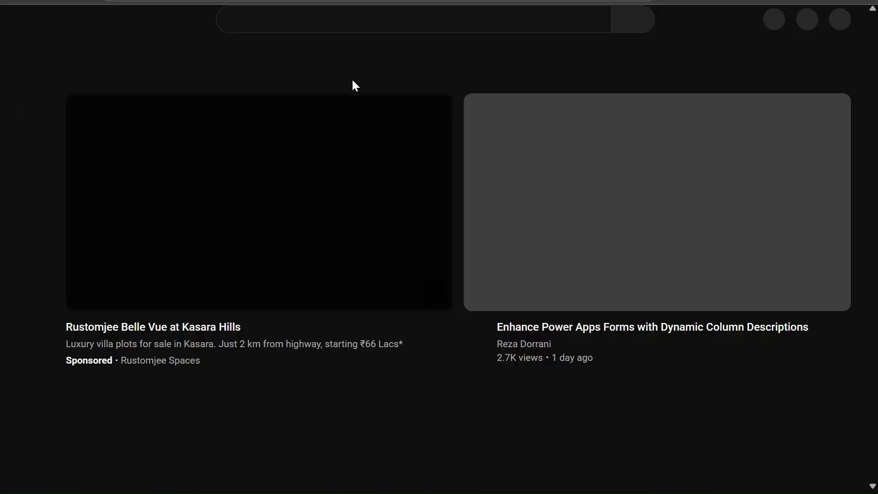
left_click(321, 21)
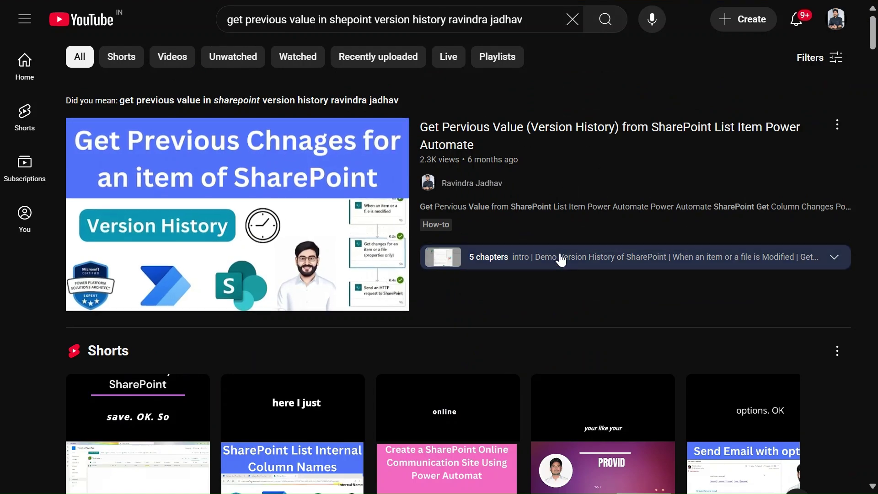
mouse_move(561, 259)
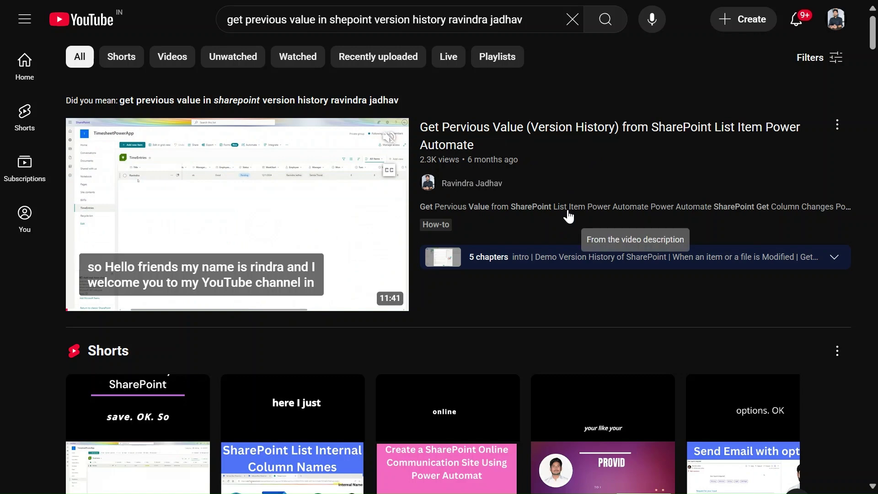
mouse_move(412, 2)
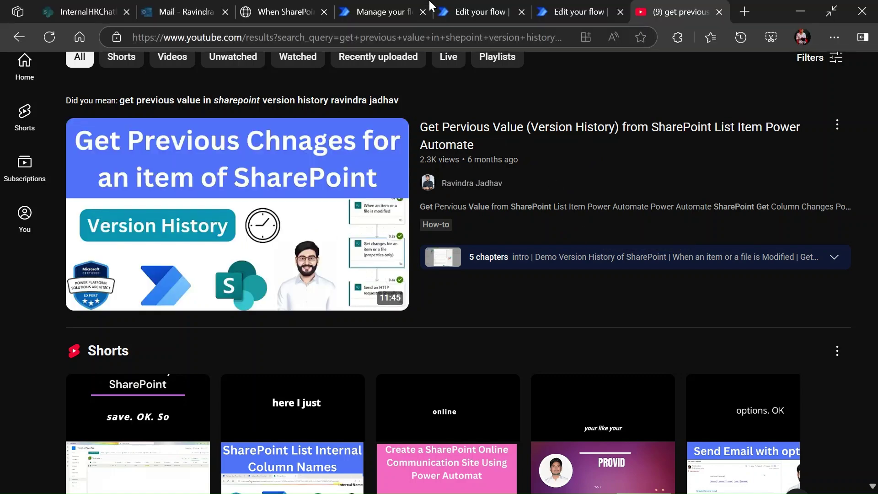
- Return to the tracksharepointchanges flow and try to save it
left_click(546, 12)
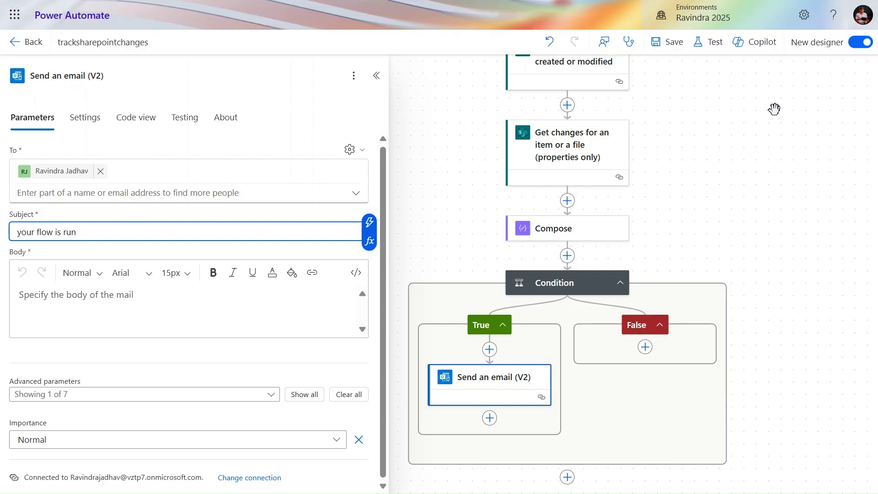
left_click(672, 45)
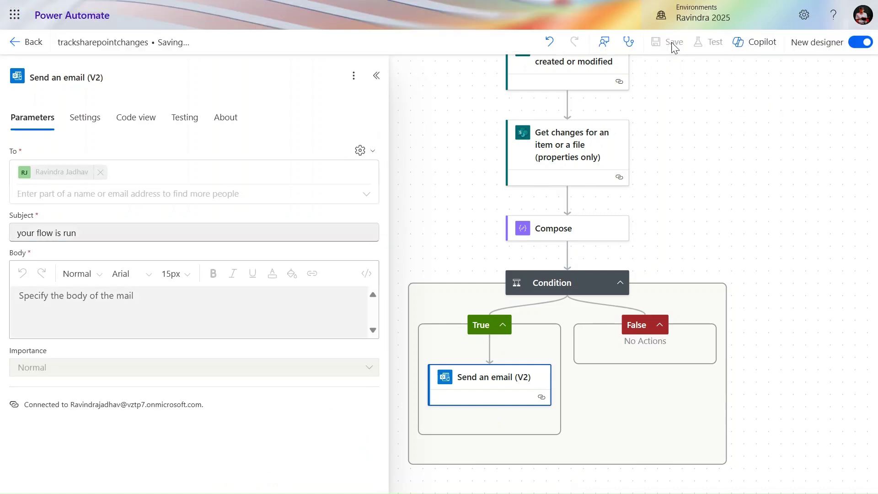
mouse_move(275, 15)
left_click(85, 4)
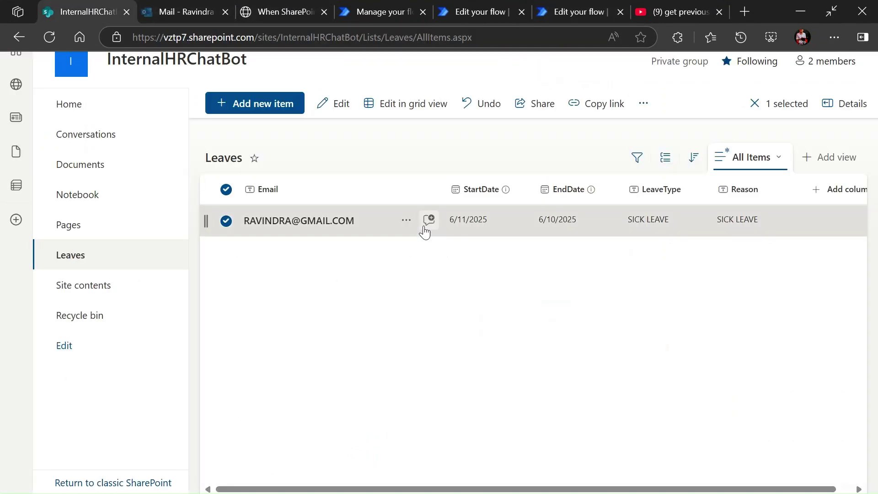
left_click(554, 10)
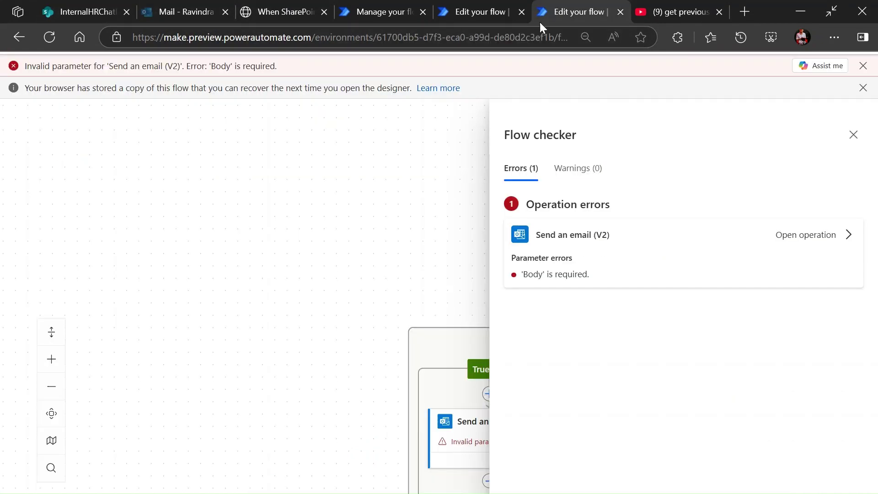
- Set the body of the Send an email (V2) action to "thanks" and save the flow
left_click(549, 270)
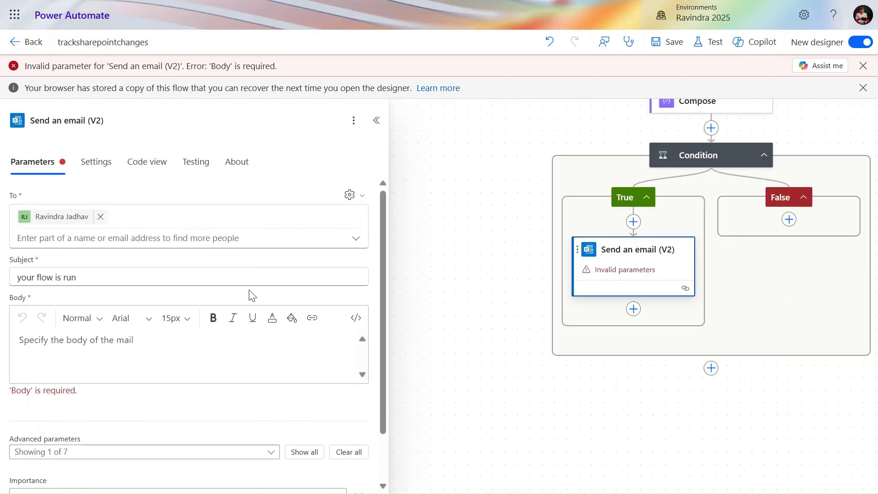
left_click(166, 336)
type("thanks")
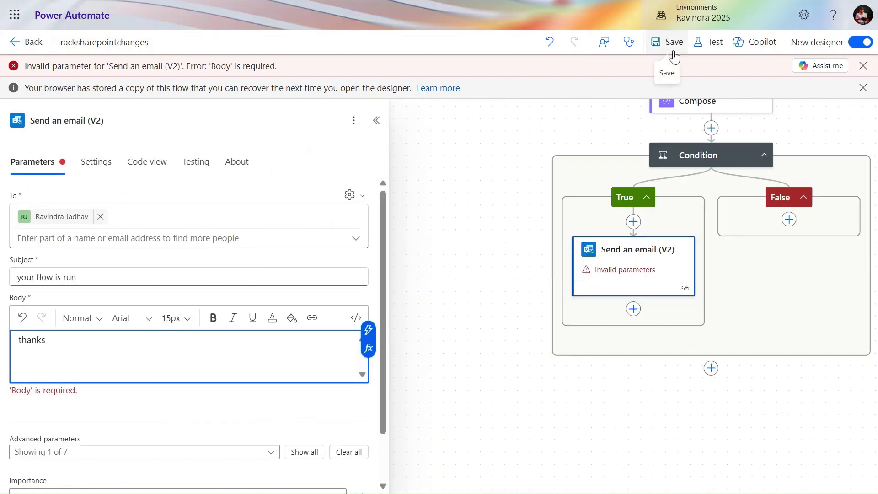
left_click(674, 56)
- Edit the selected item in the SharePoint Leaves list, removing everything from the @ sign onward in its Email value, and save it
left_click(86, 11)
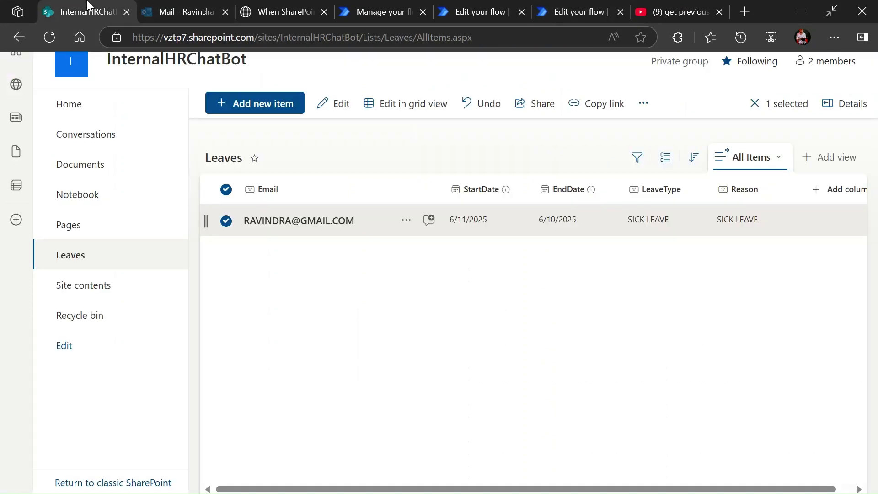
left_click(337, 109)
left_click(257, 176)
key("ctrl+a")
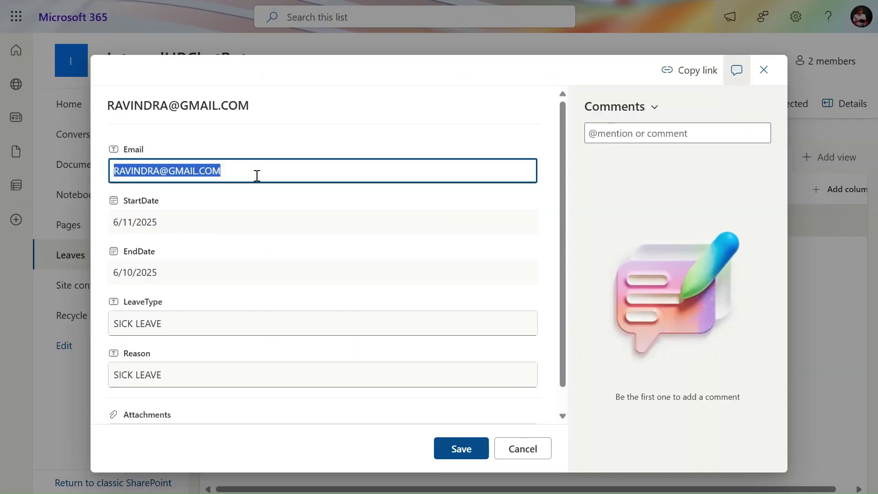
left_click(257, 176)
key("BackSpace")
key("BackSpace")
key("BackSpace")
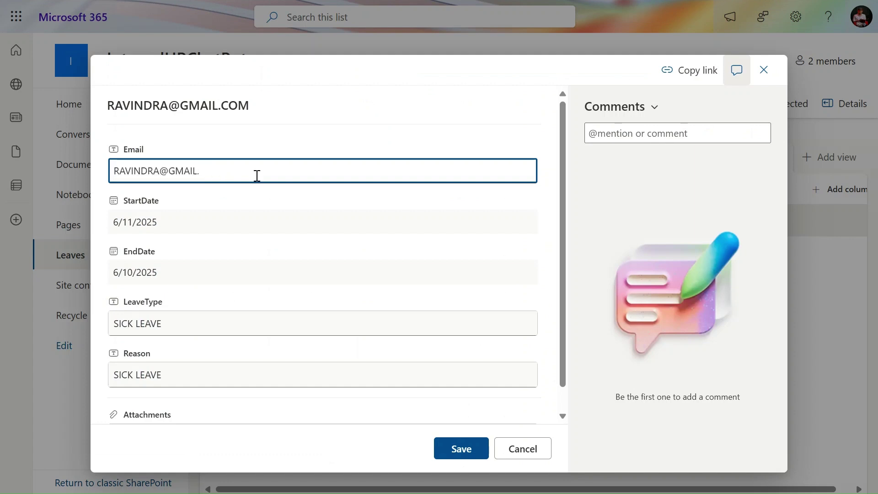
key("BackSpace")
key("BackSpace")
key("BackSpace")
key("BackSpace")
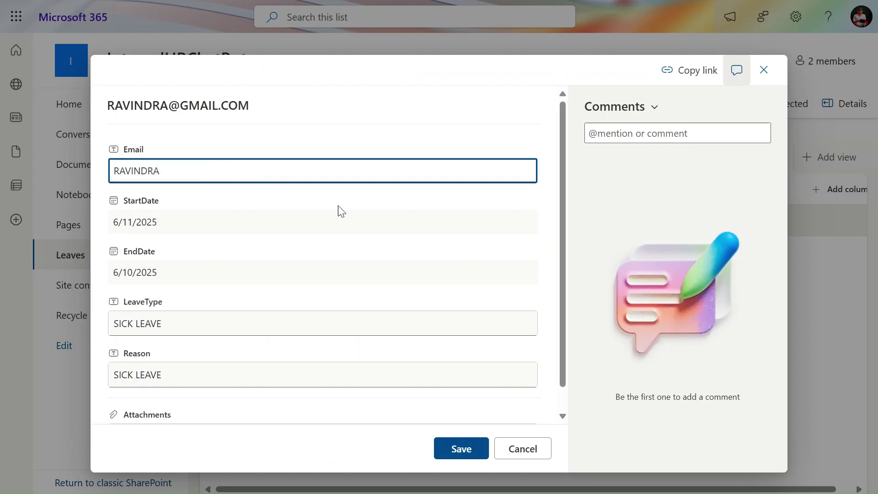
left_click(451, 448)
- Switch to Outlook, reload the inbox and open the most recent "Your Flow Is Run" email
mouse_move(405, 6)
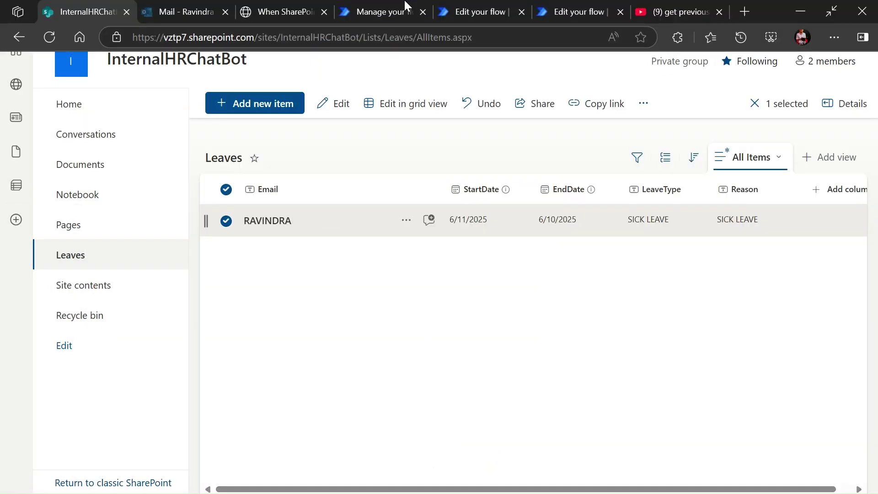
left_click(192, 10)
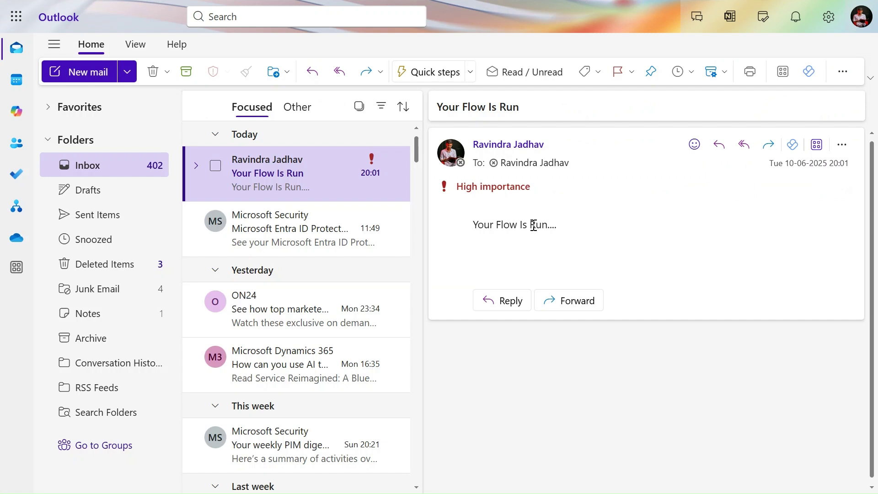
mouse_move(4, 5)
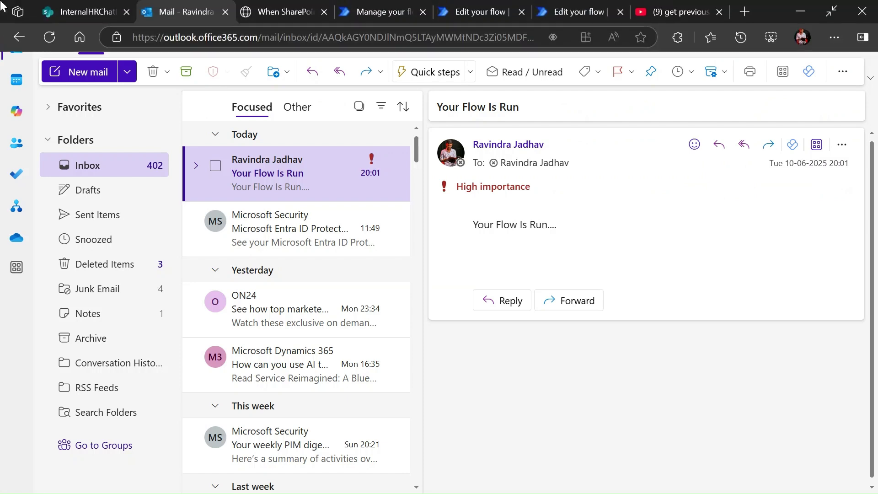
left_click(43, 41)
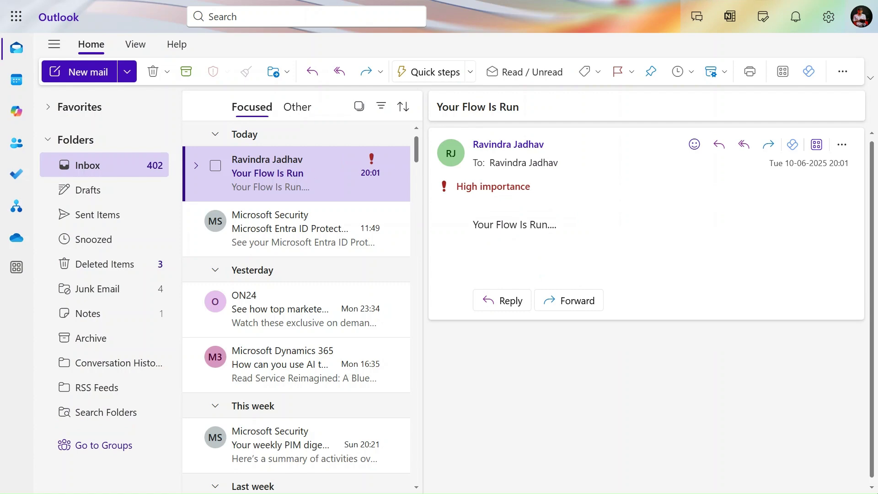
left_click(309, 235)
left_click(244, 163)
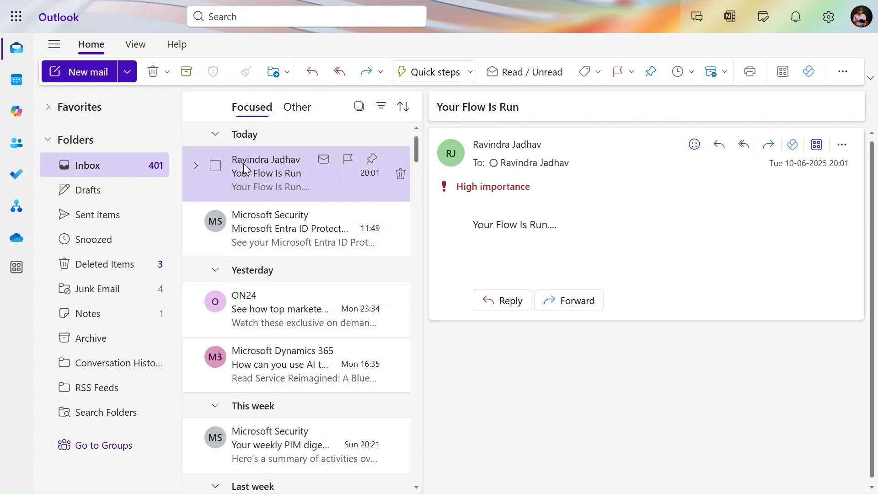
- Reload the inbox again and open the new "your flow is run" email and the high-importance "Your Flow Is Run" email
mouse_move(103, 4)
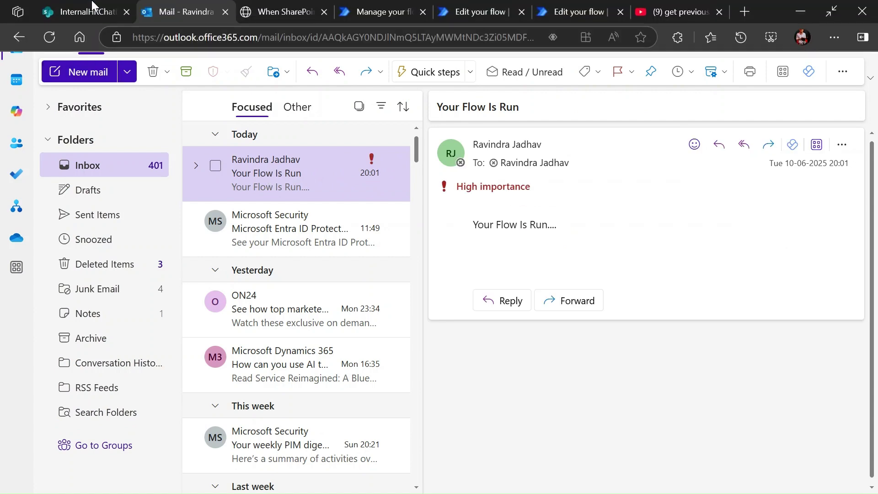
left_click(46, 36)
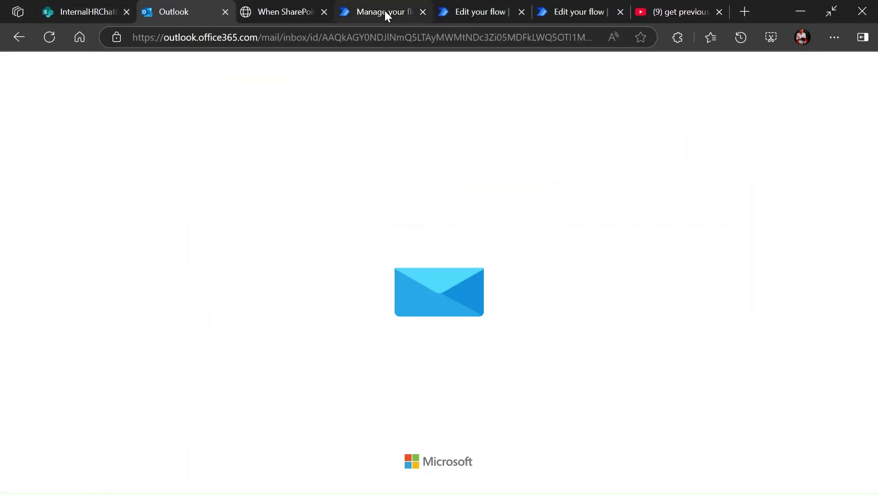
left_click(385, 10)
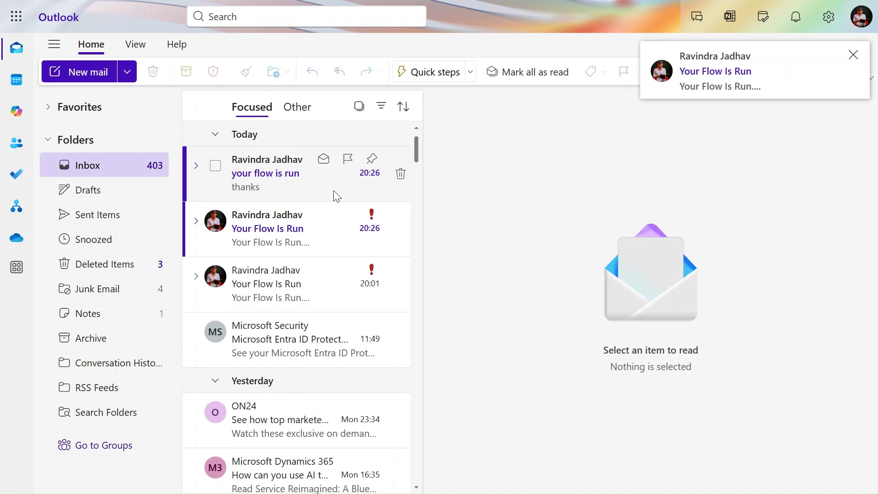
left_click(334, 192)
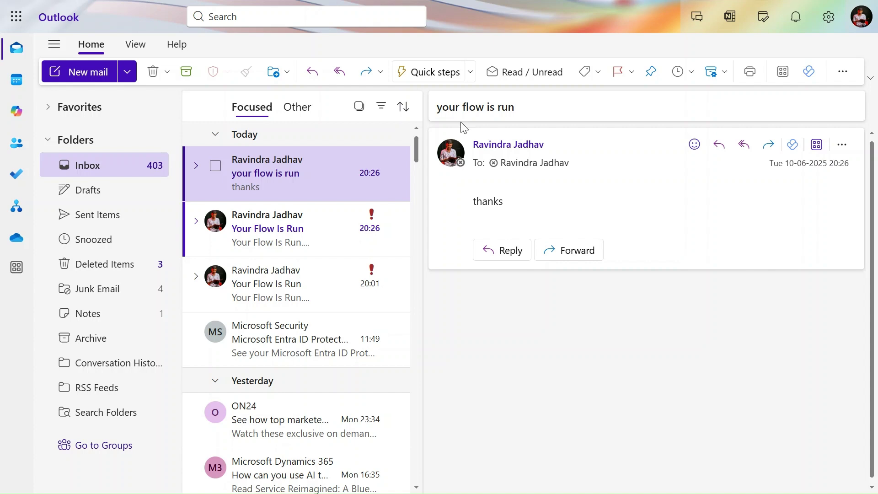
left_click(298, 234)
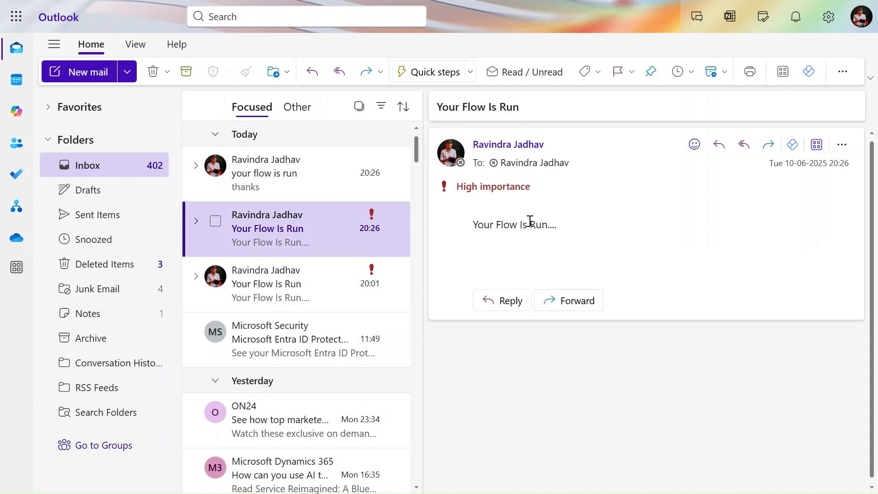